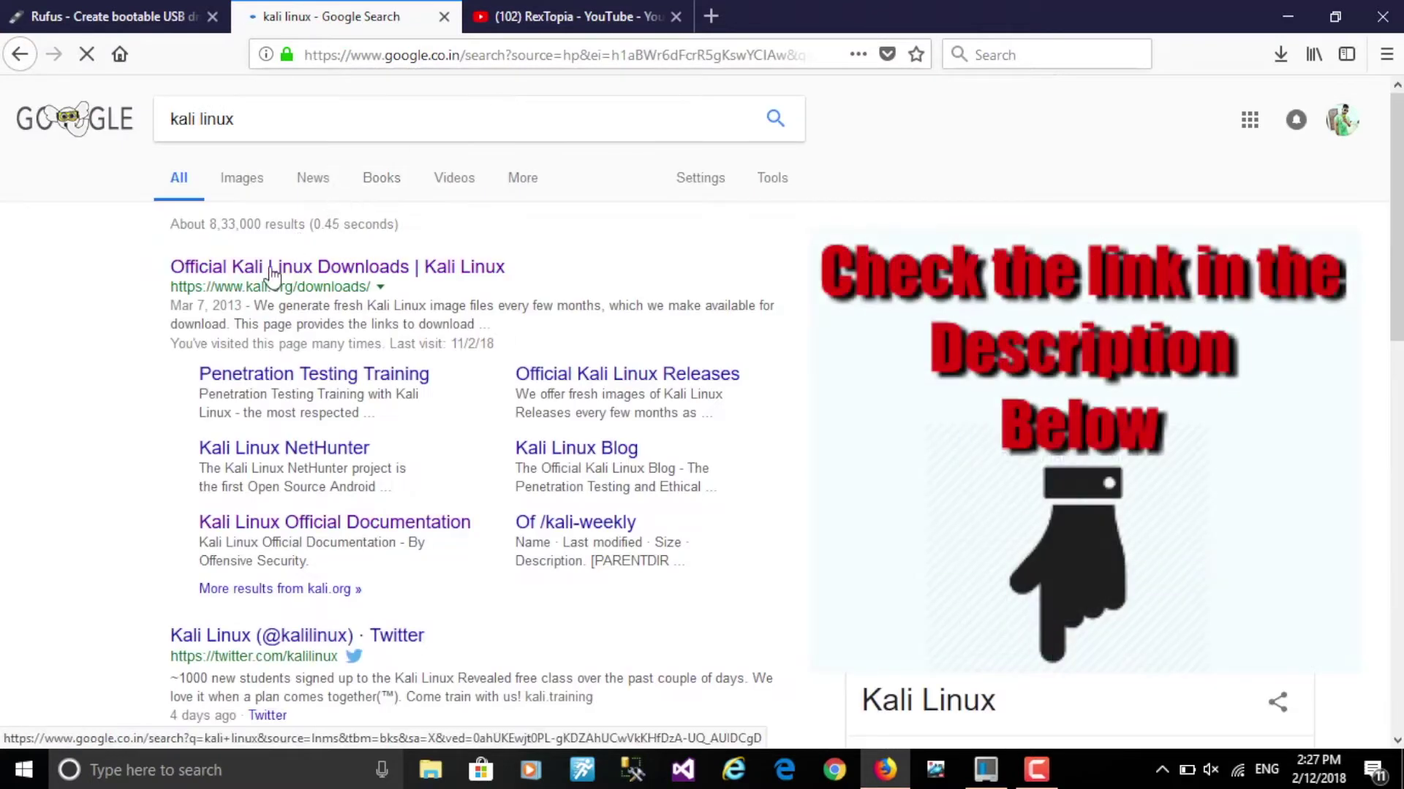
Open the official Kali Linux downloads page and review the available 32-bit and 64-bit images.
left_click(280, 276)
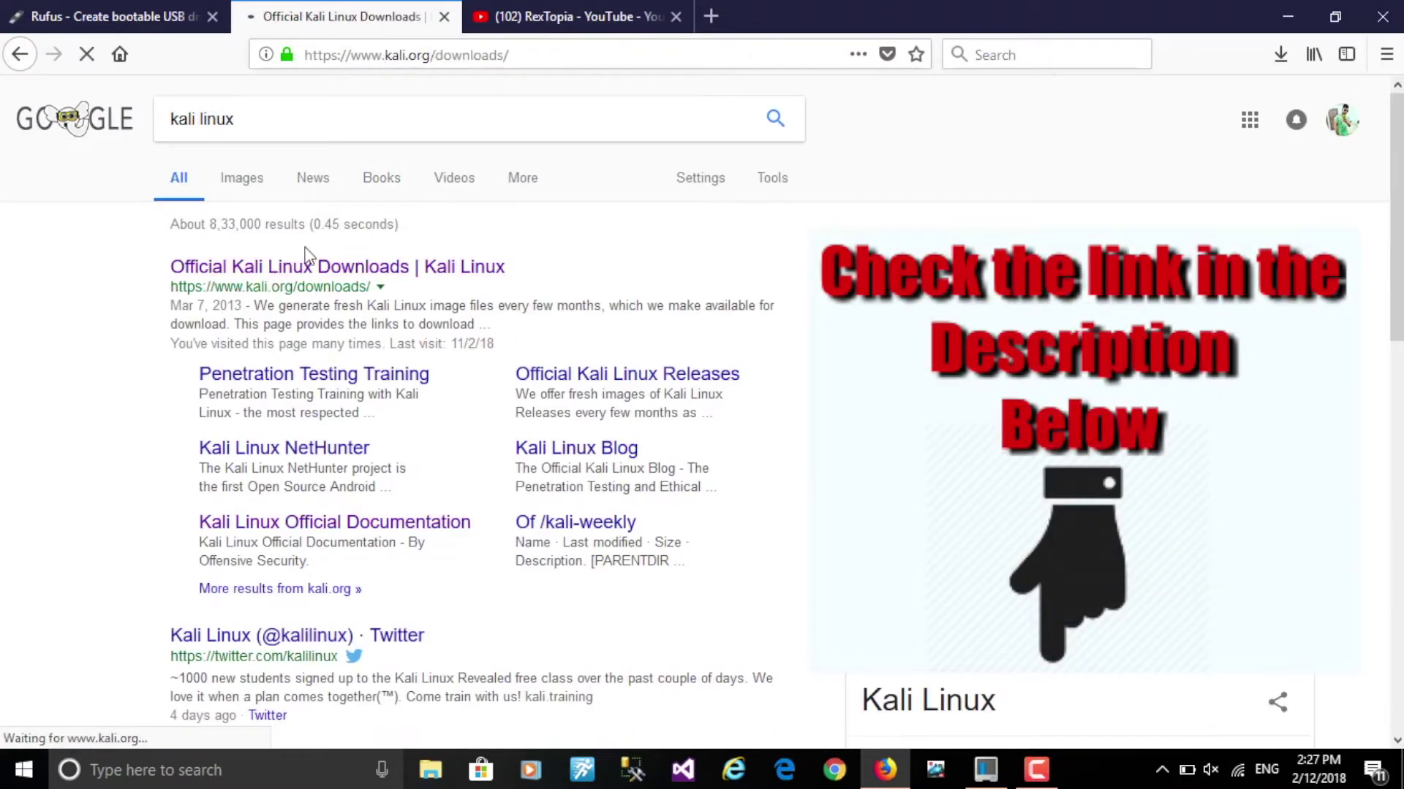
scroll(450, 251, "down", 5)
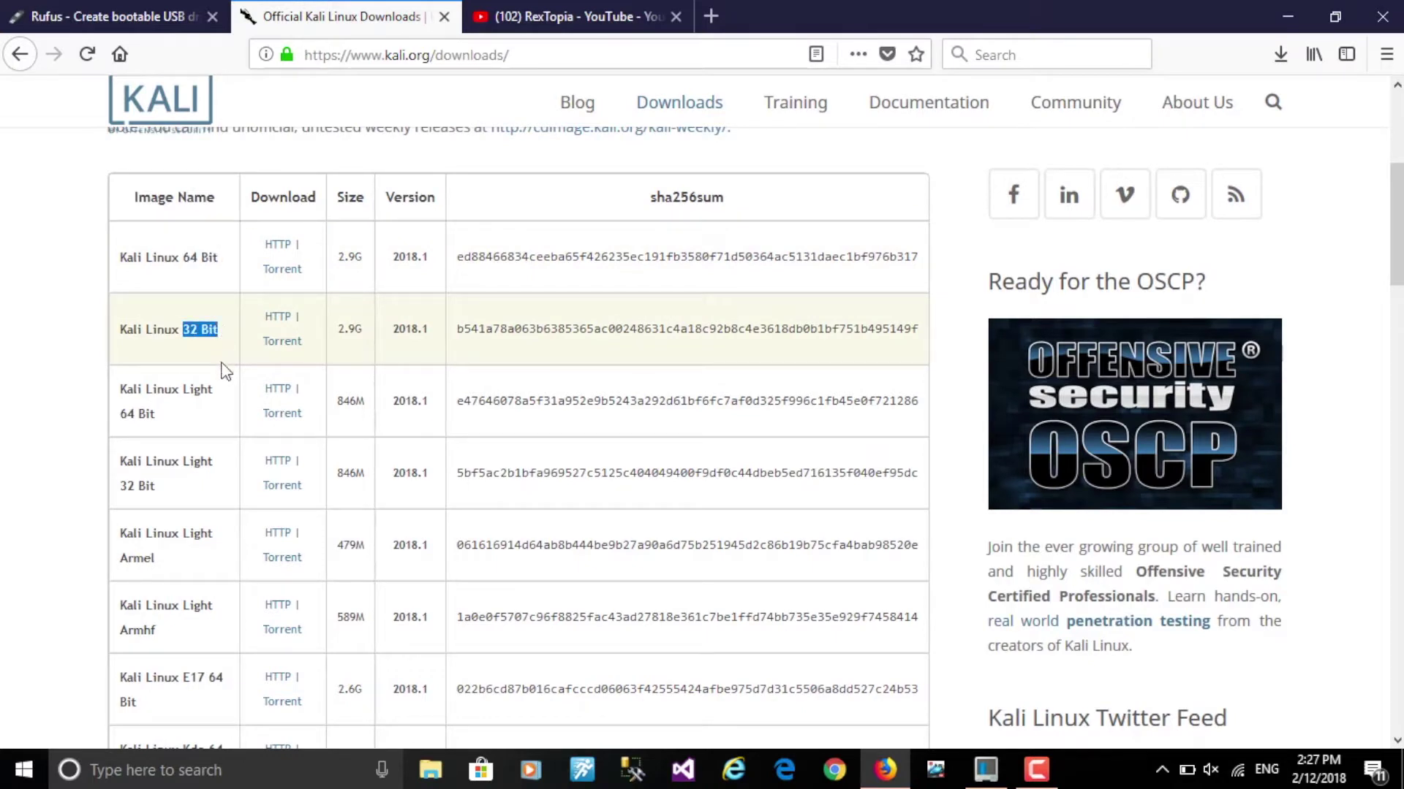
left_click(89, 367)
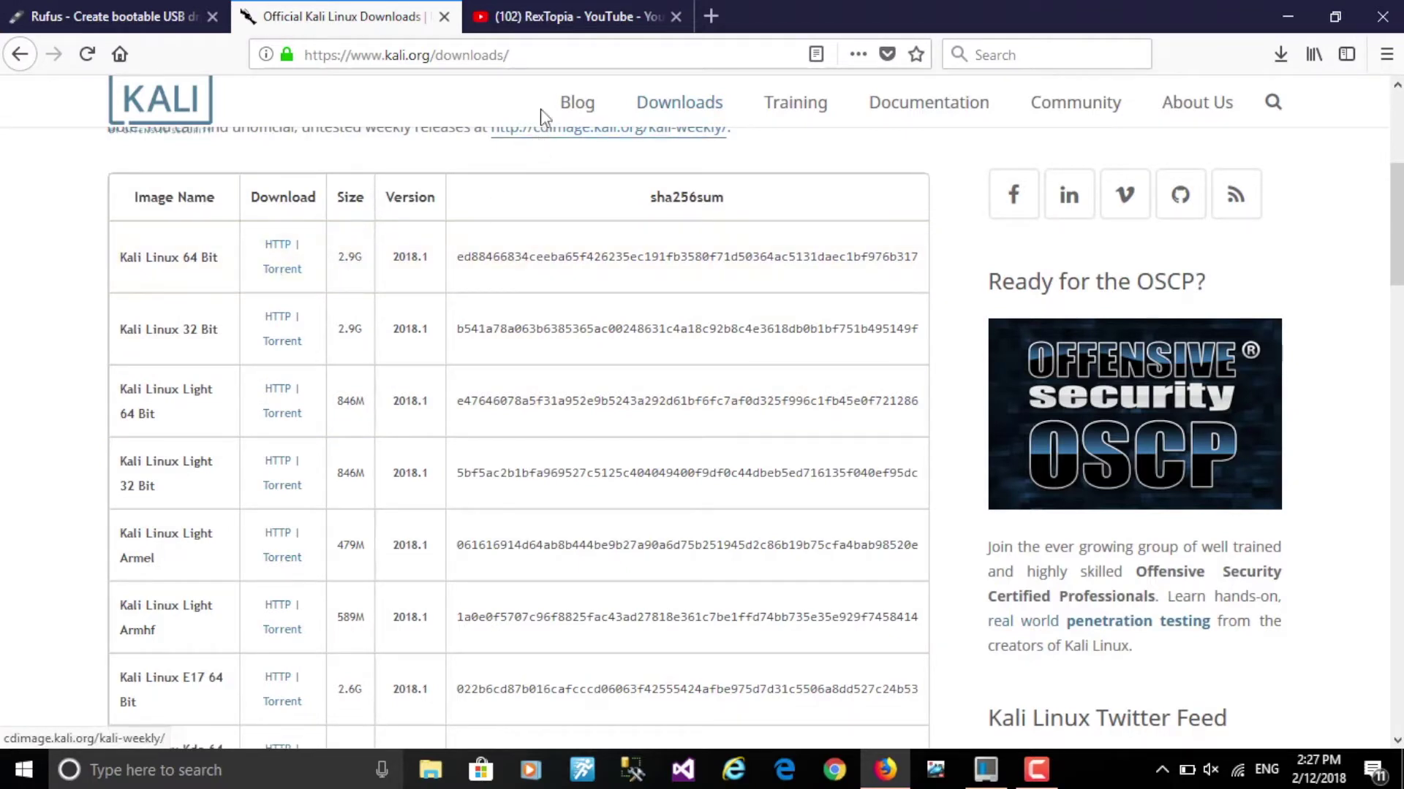
left_click(1300, 17)
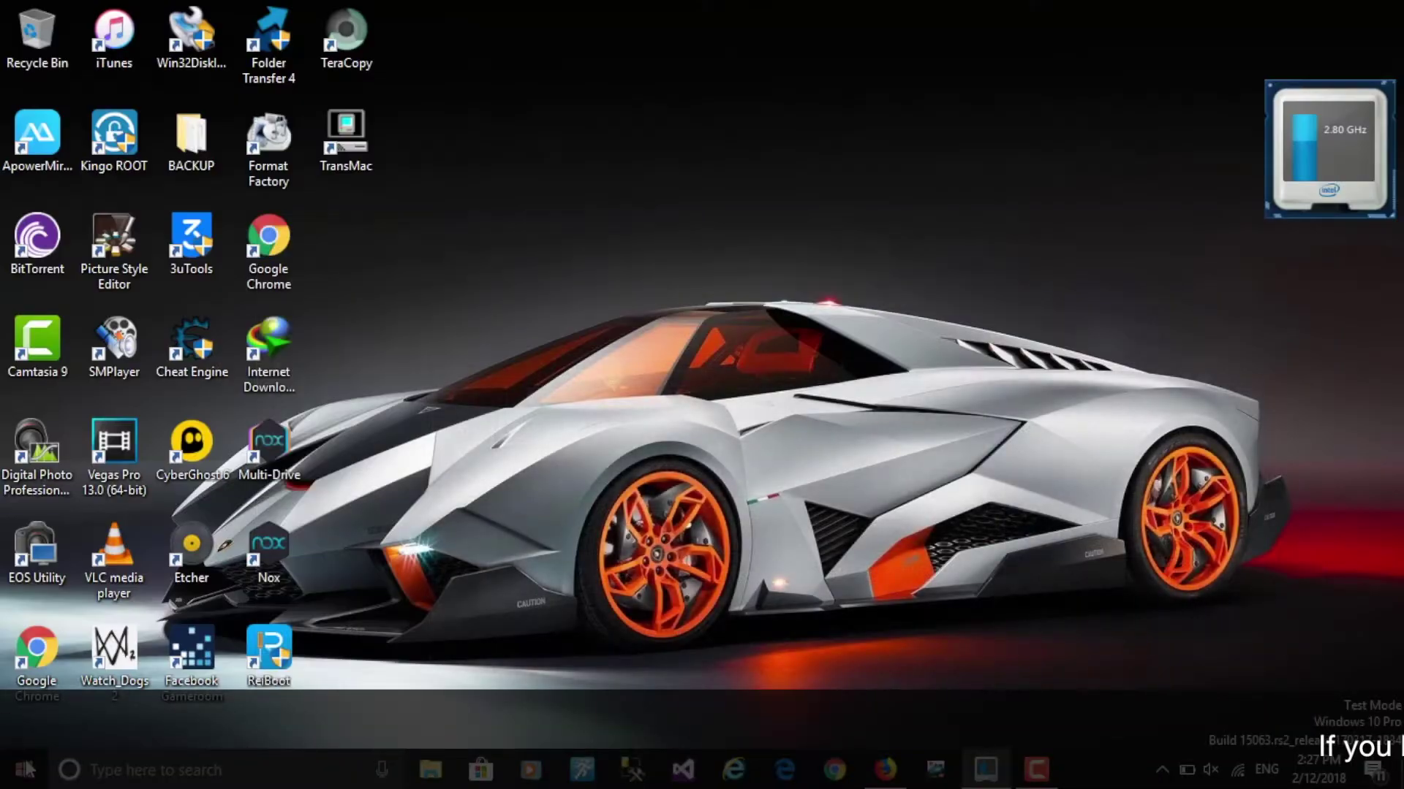
Open File Explorer and go to the OS folder on Local Disk (D:).
key("super")
left_click(642, 187)
key("super+e")
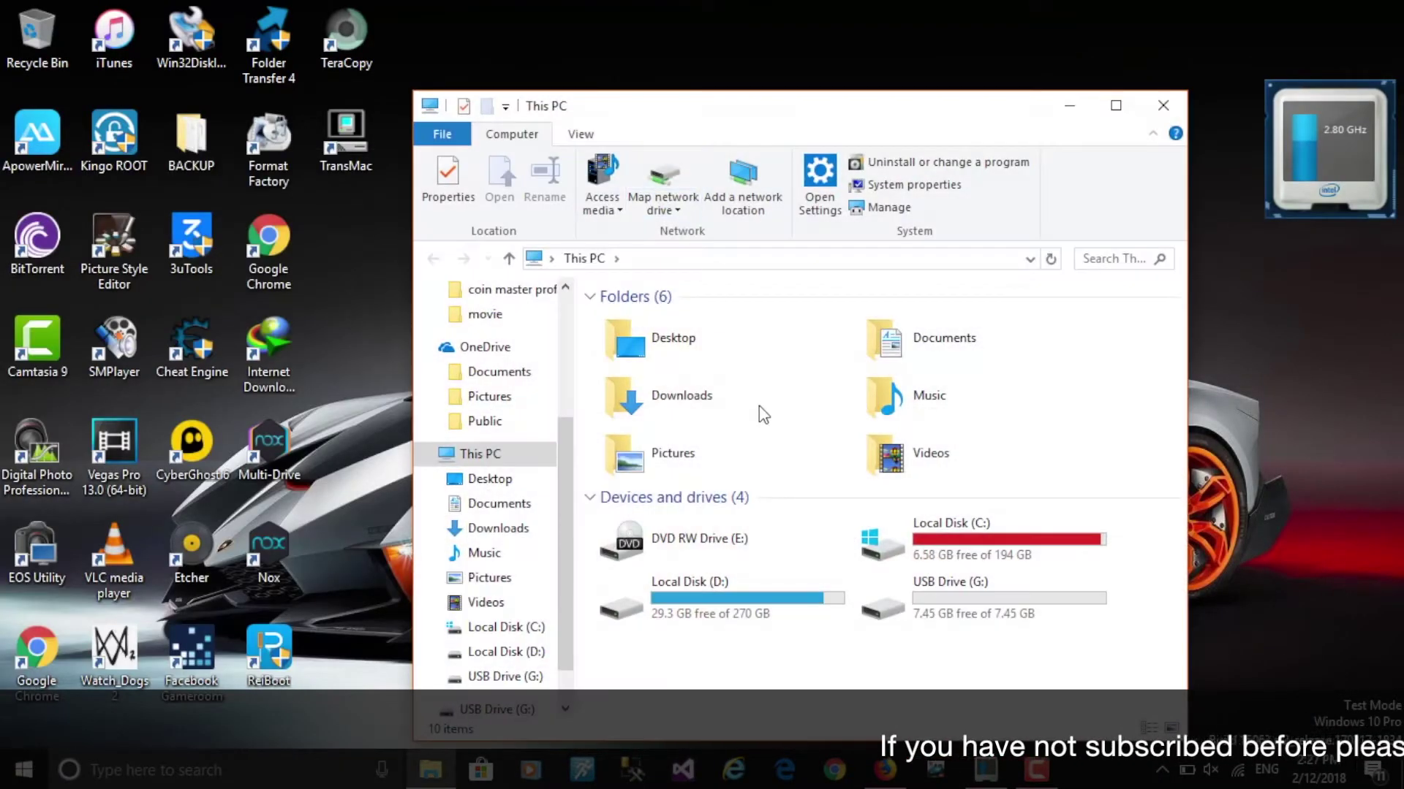
double_click(761, 96)
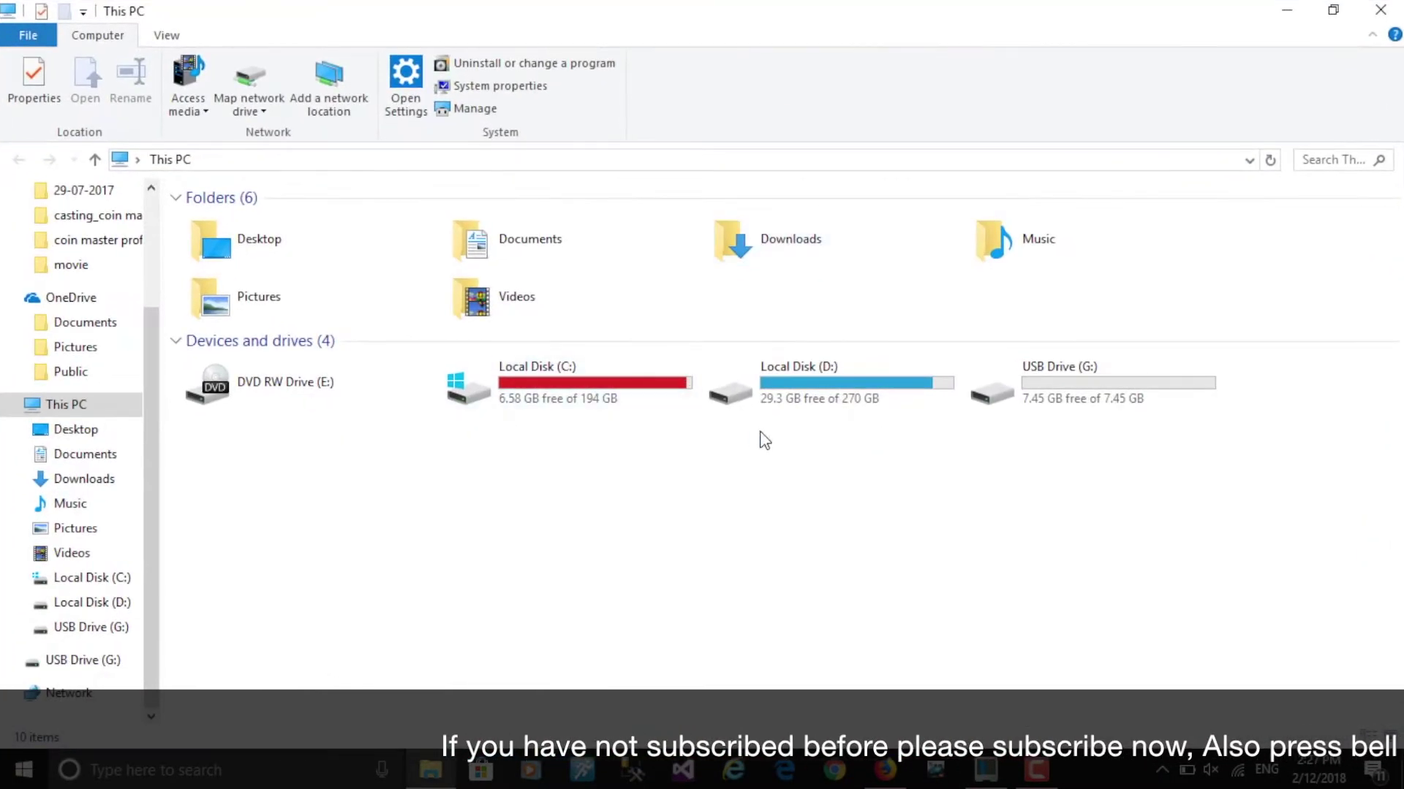
double_click(840, 374)
double_click(1366, 267)
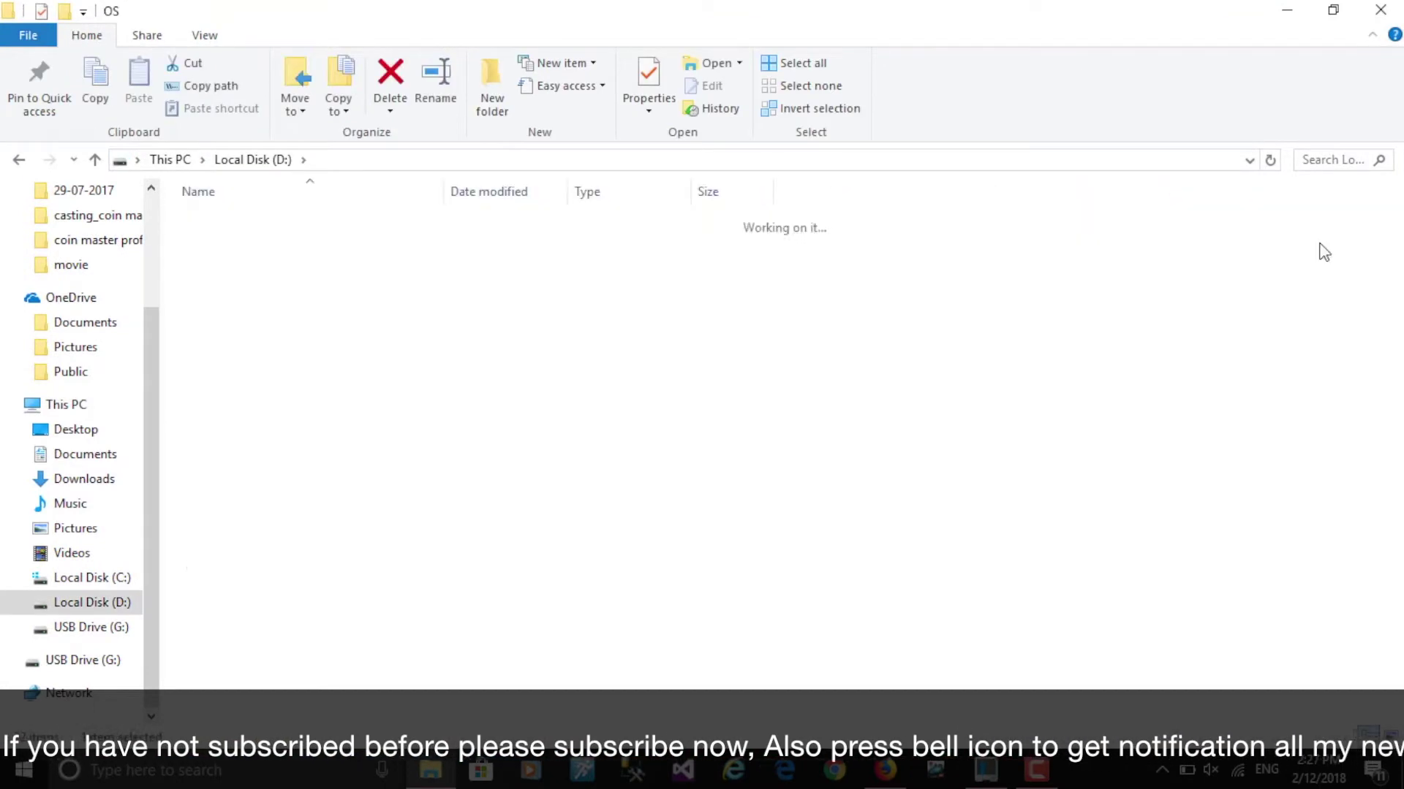
Run rufus-2.18p.exe despite the unverified app warning and allow it to check for updates online.
left_click(235, 245)
double_click(235, 245)
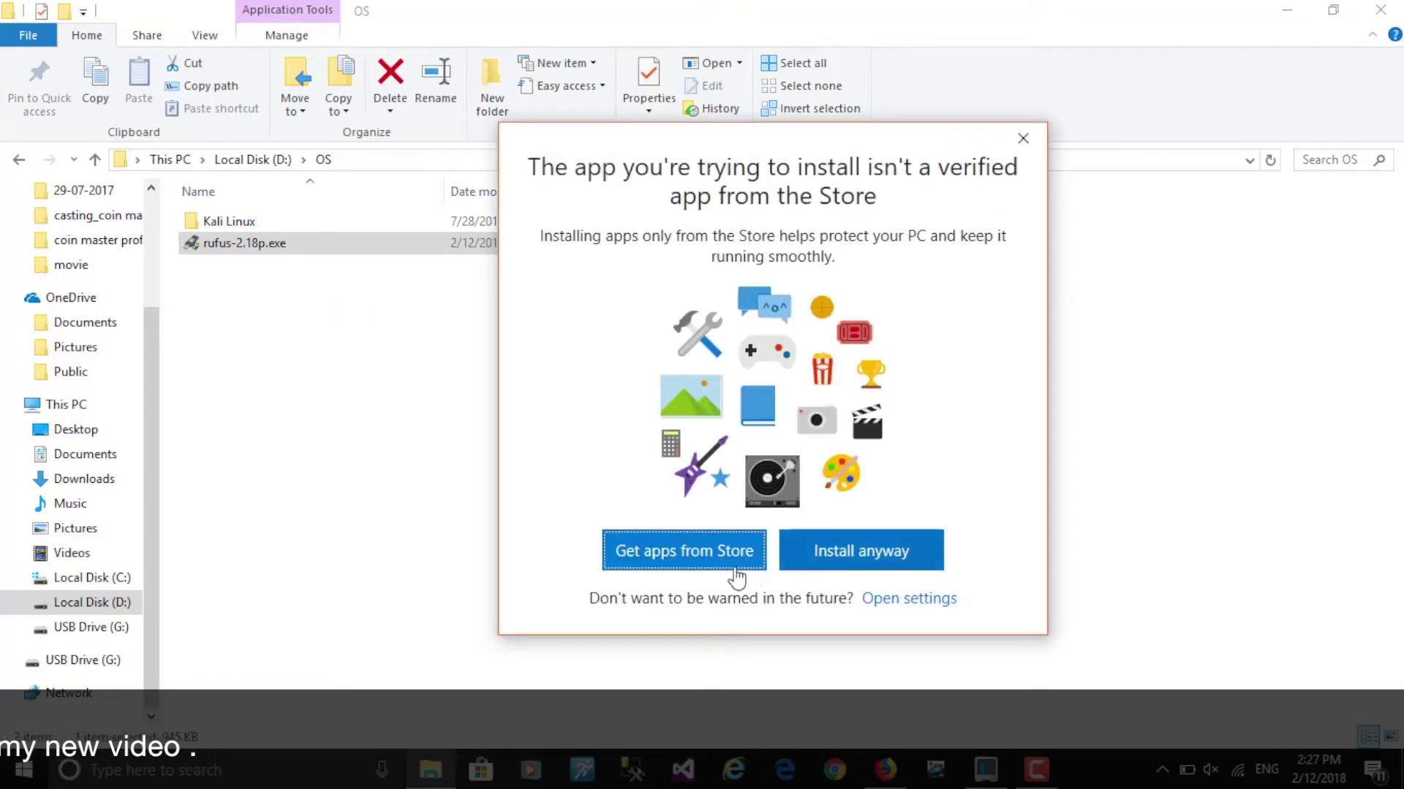
left_click(847, 567)
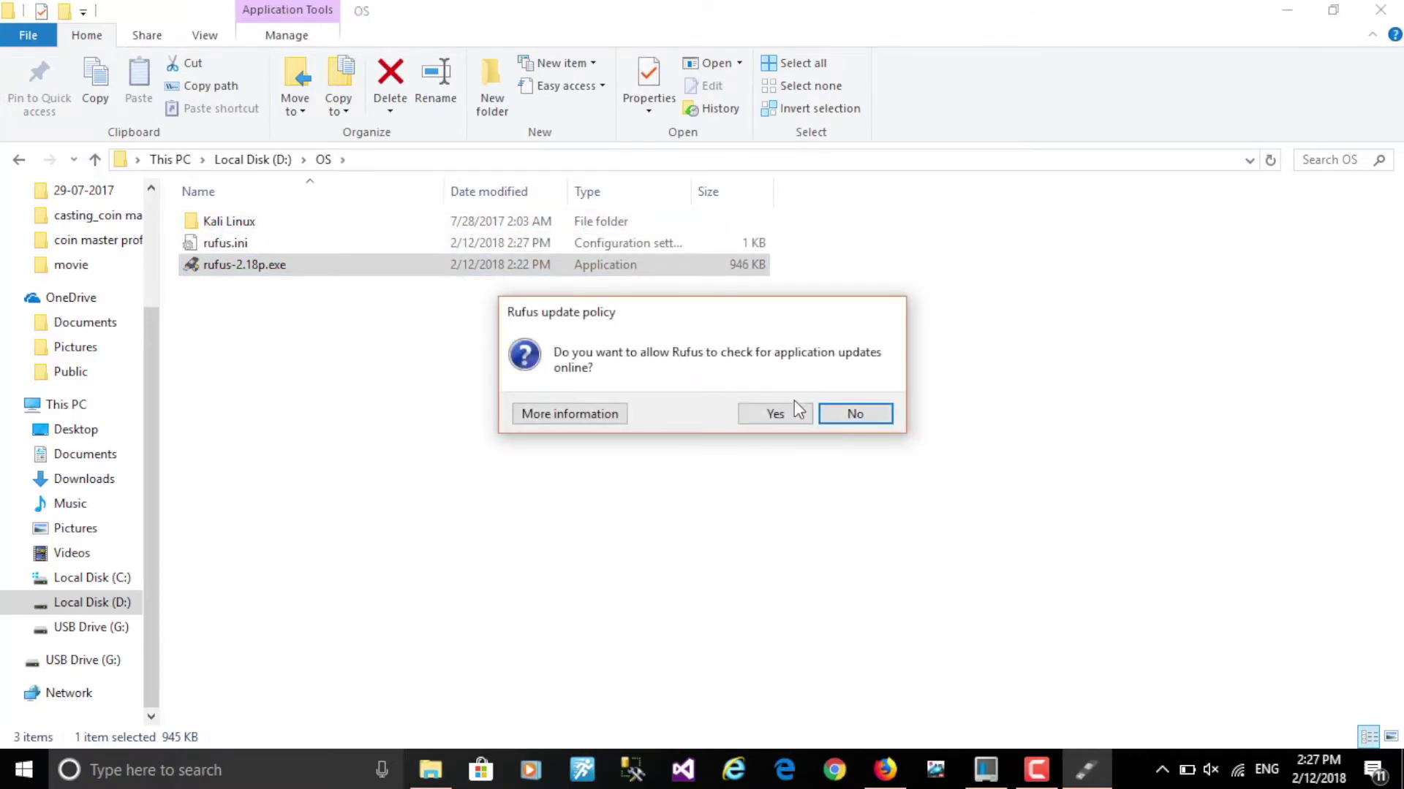
left_click(796, 414)
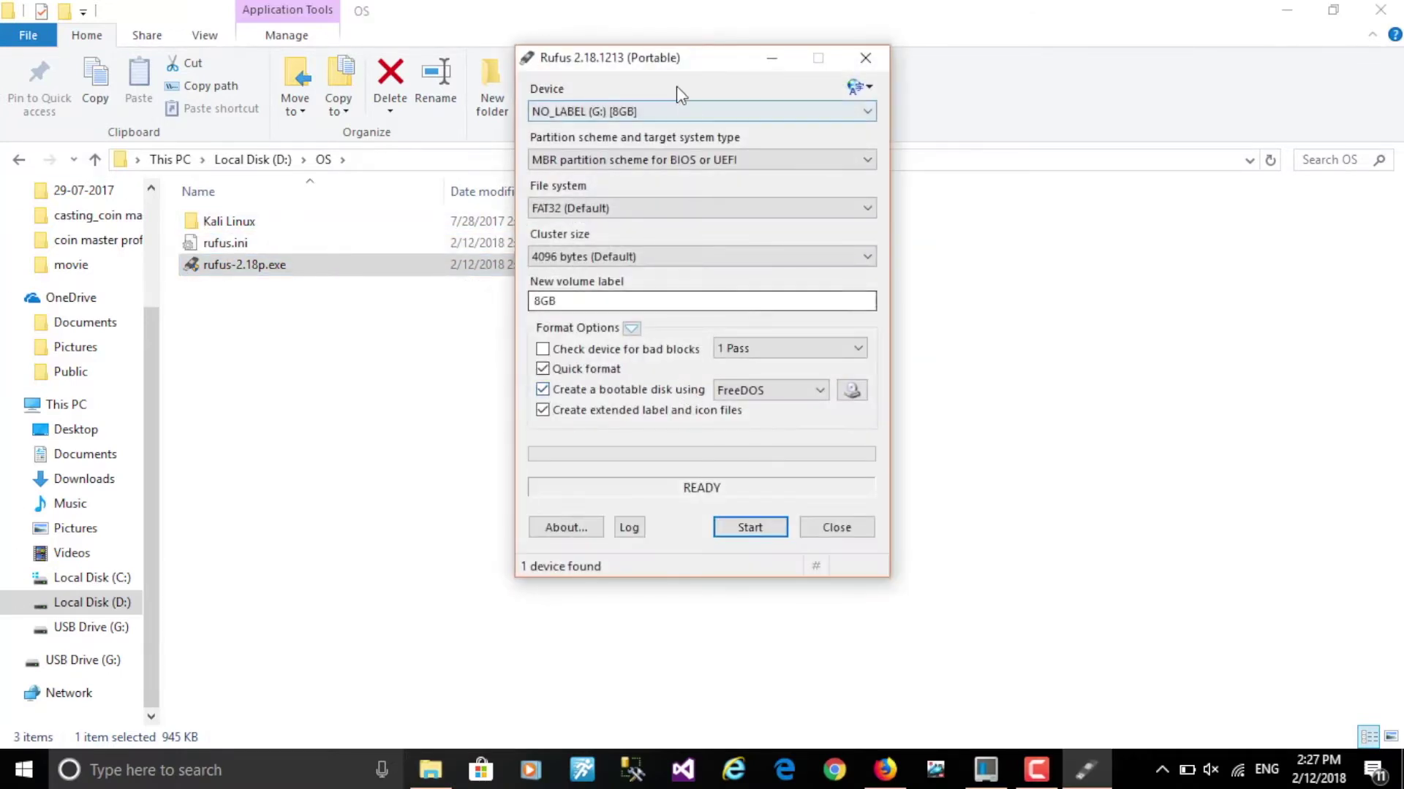
left_click_drag(694, 76, 1034, 118)
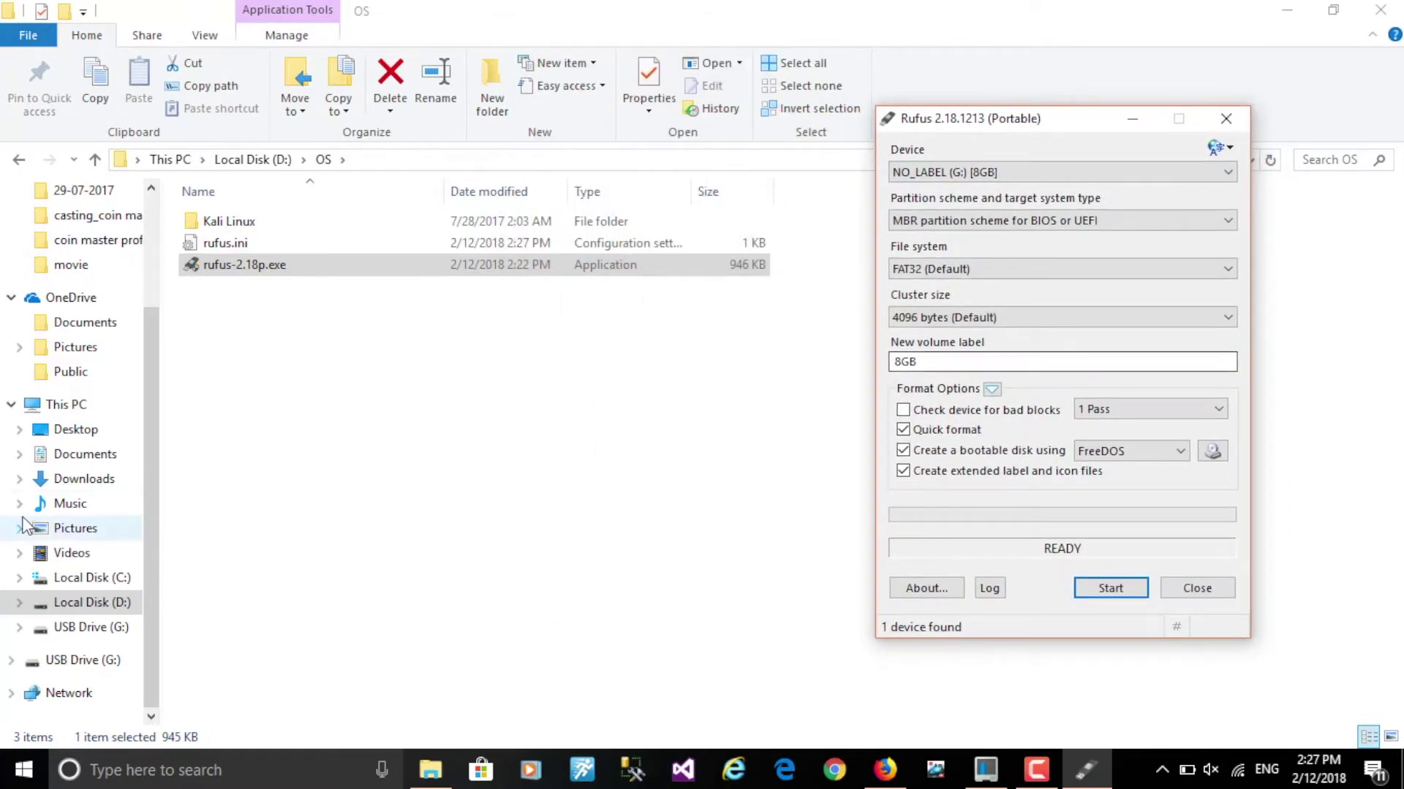
Check the file system and capacity of USB Drive (G:) in its properties.
right_click(65, 409)
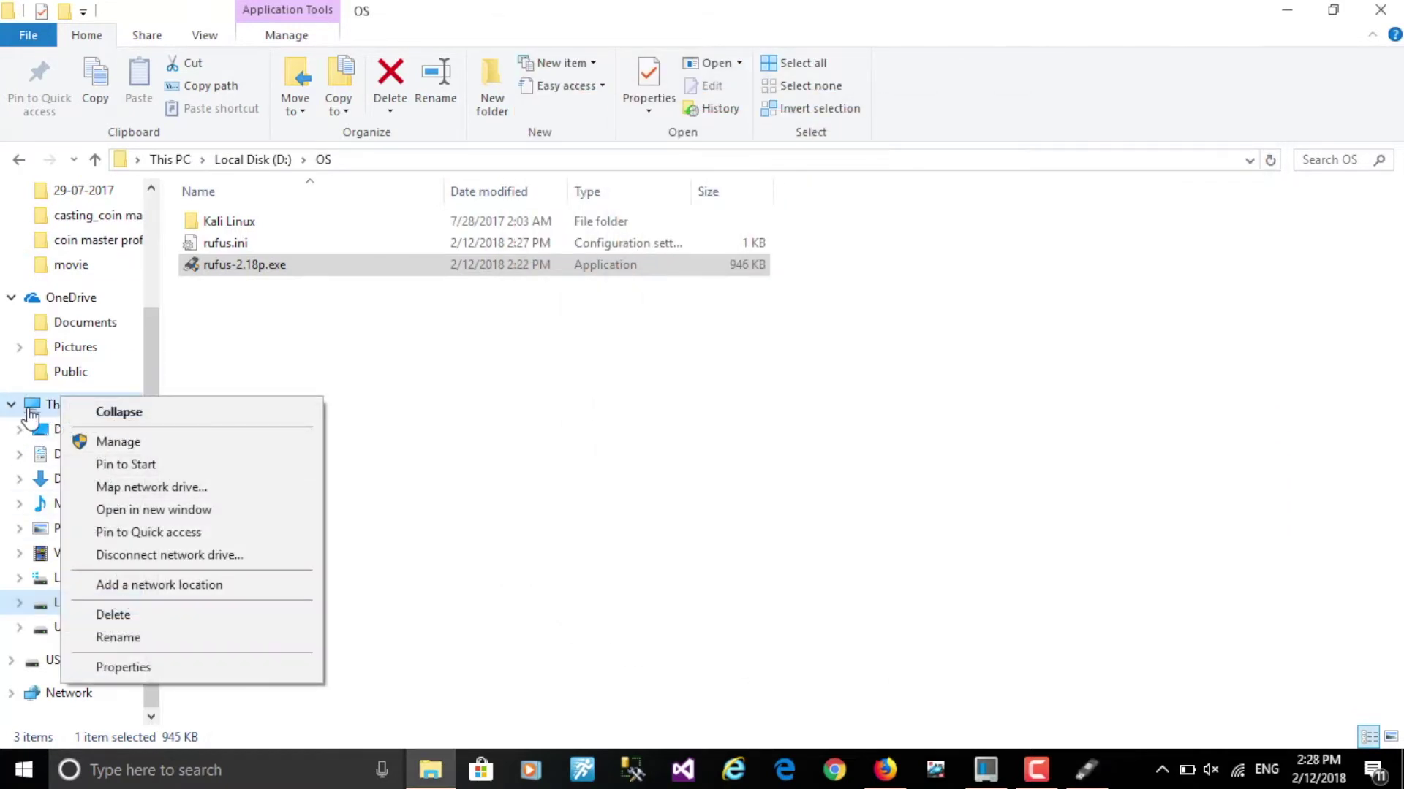
left_click(33, 407)
right_click(1055, 383)
left_click(1111, 732)
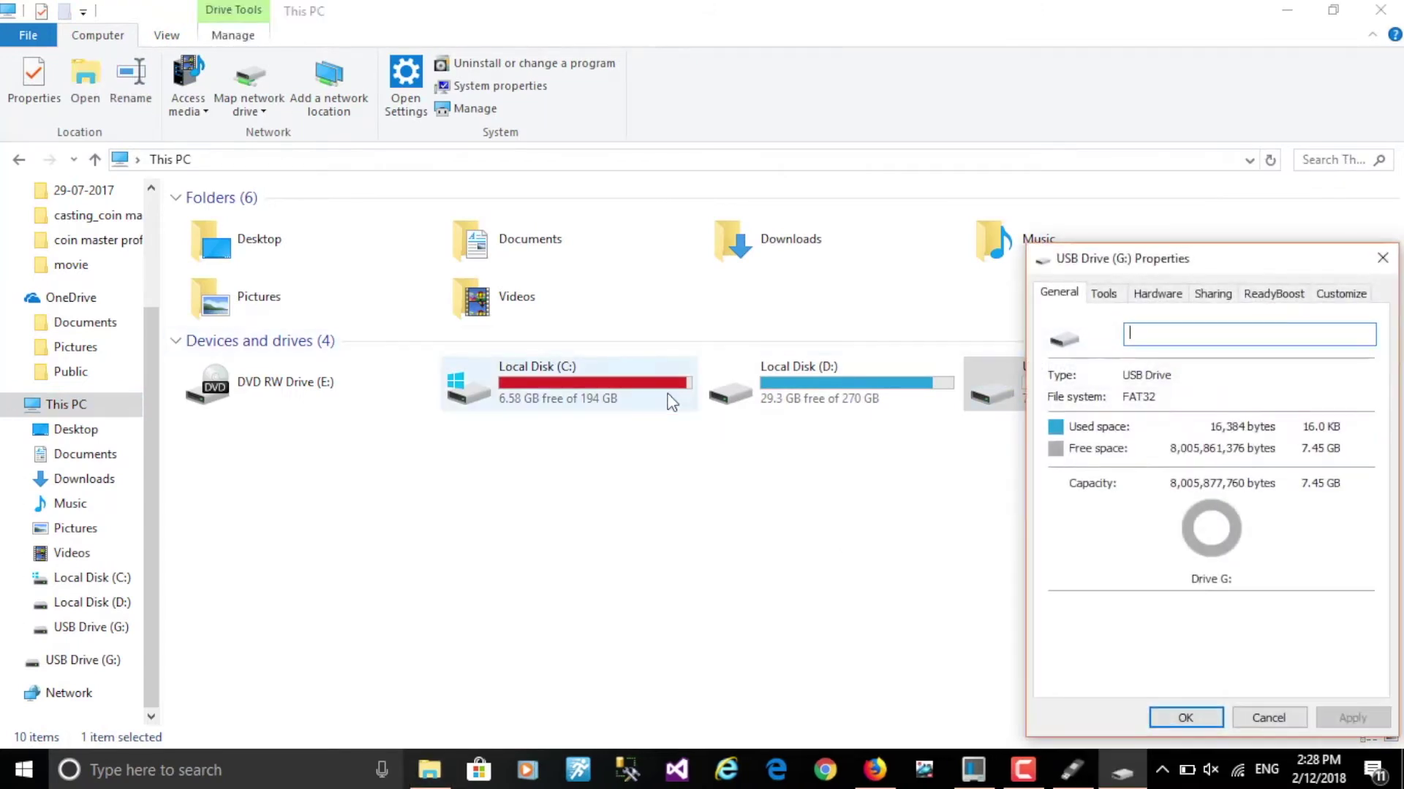
left_click_drag(1112, 269, 545, 174)
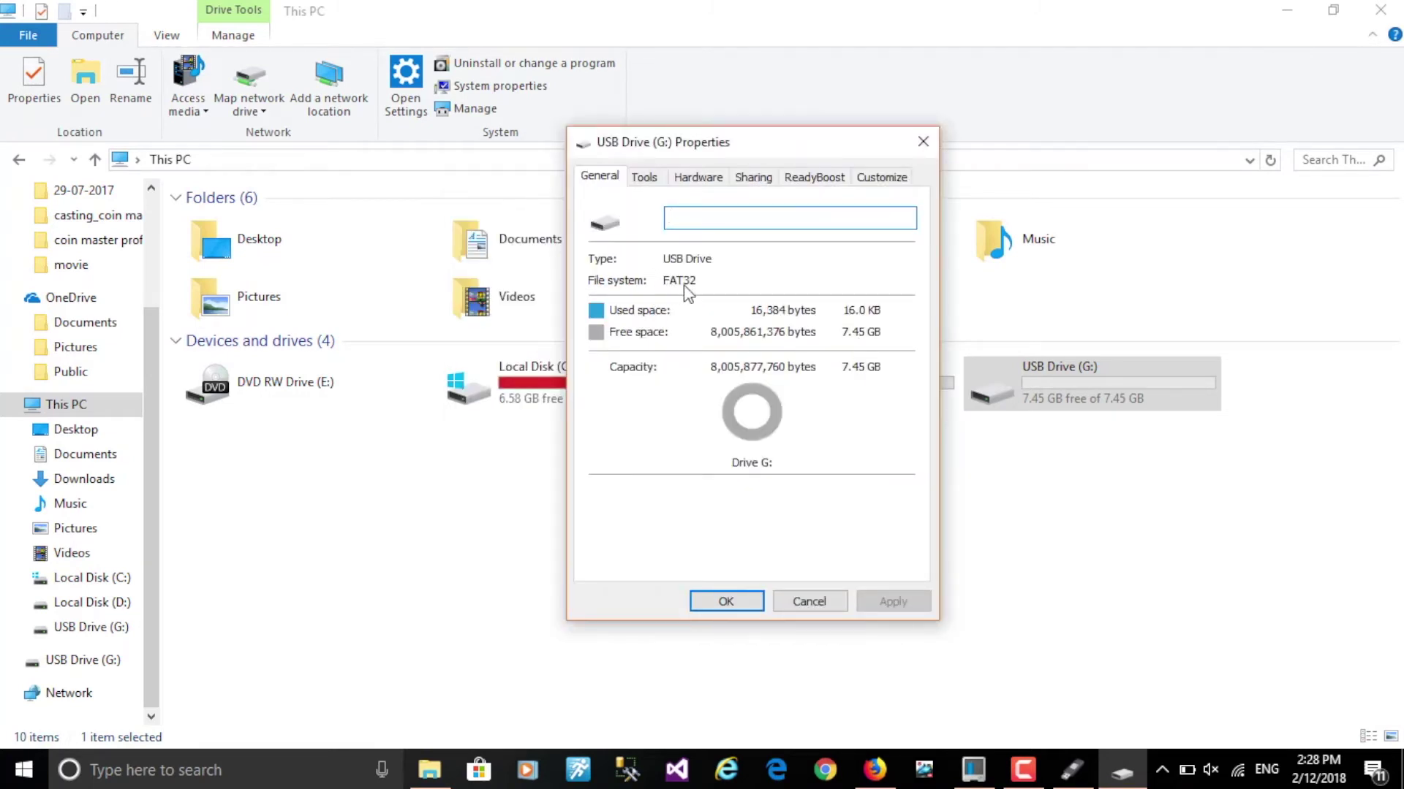
left_click(923, 141)
left_click(1287, 10)
Choose the 8 GB USB drive NO_LABEL (G:) as the target device in Rufus.
left_click(981, 118)
left_click_drag(982, 119, 922, 74)
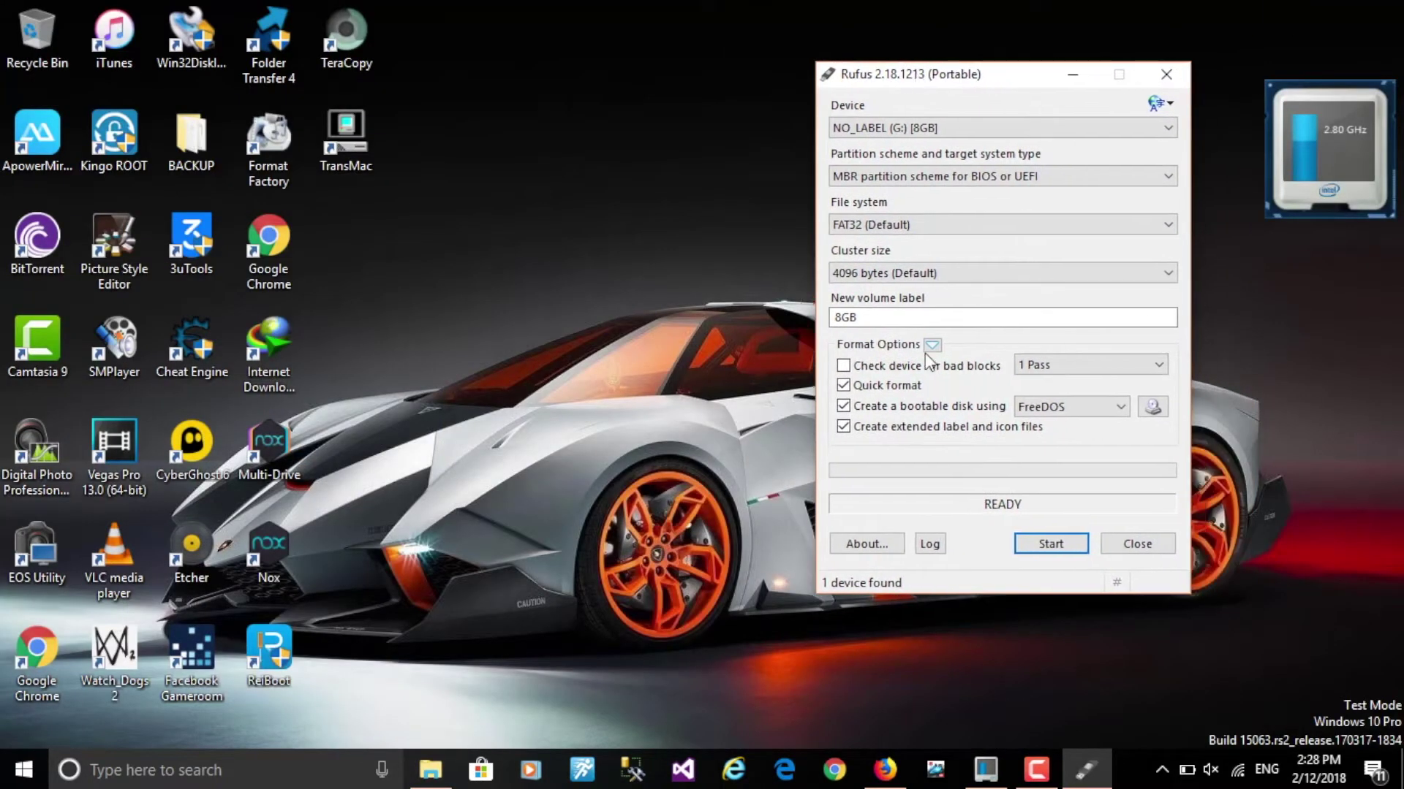
left_click(918, 125)
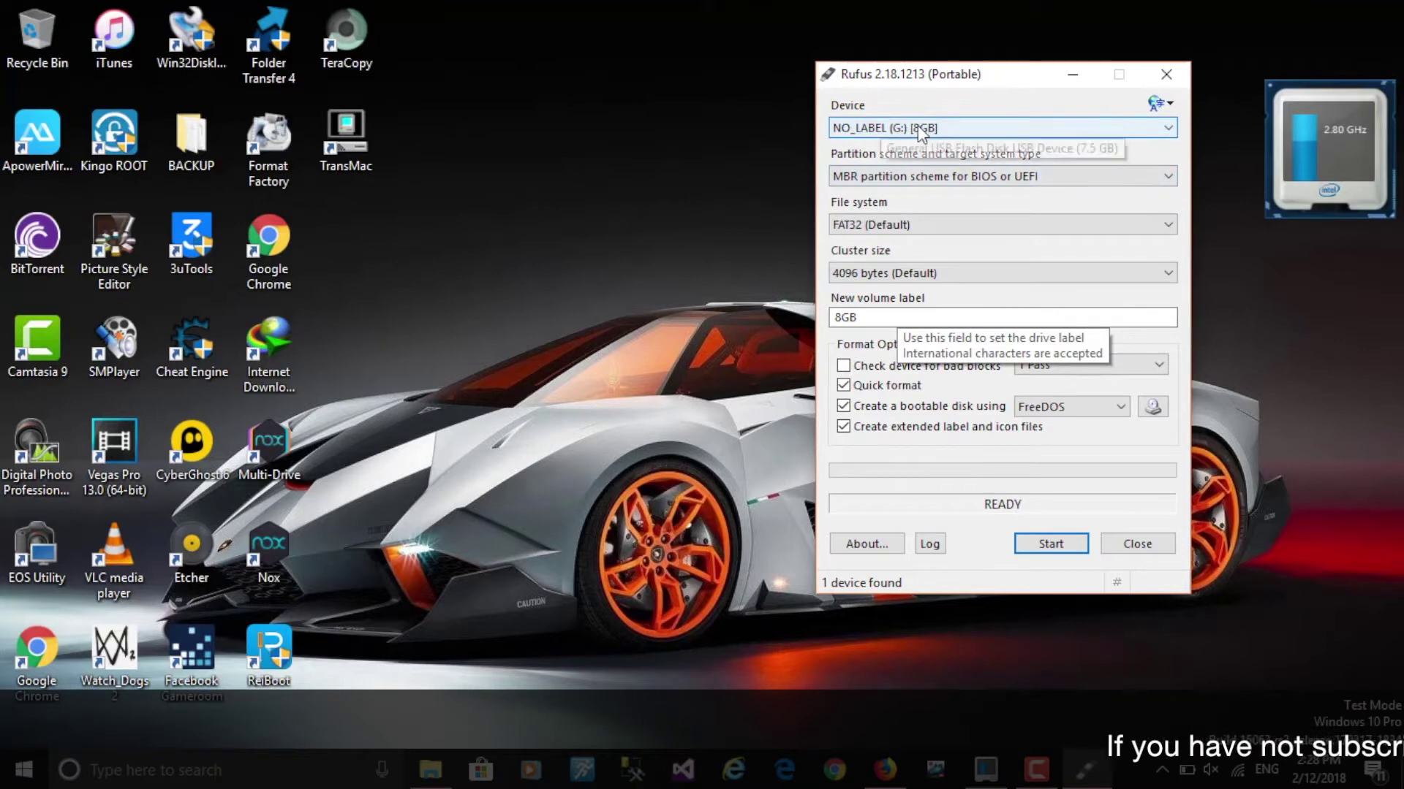
left_click(902, 129)
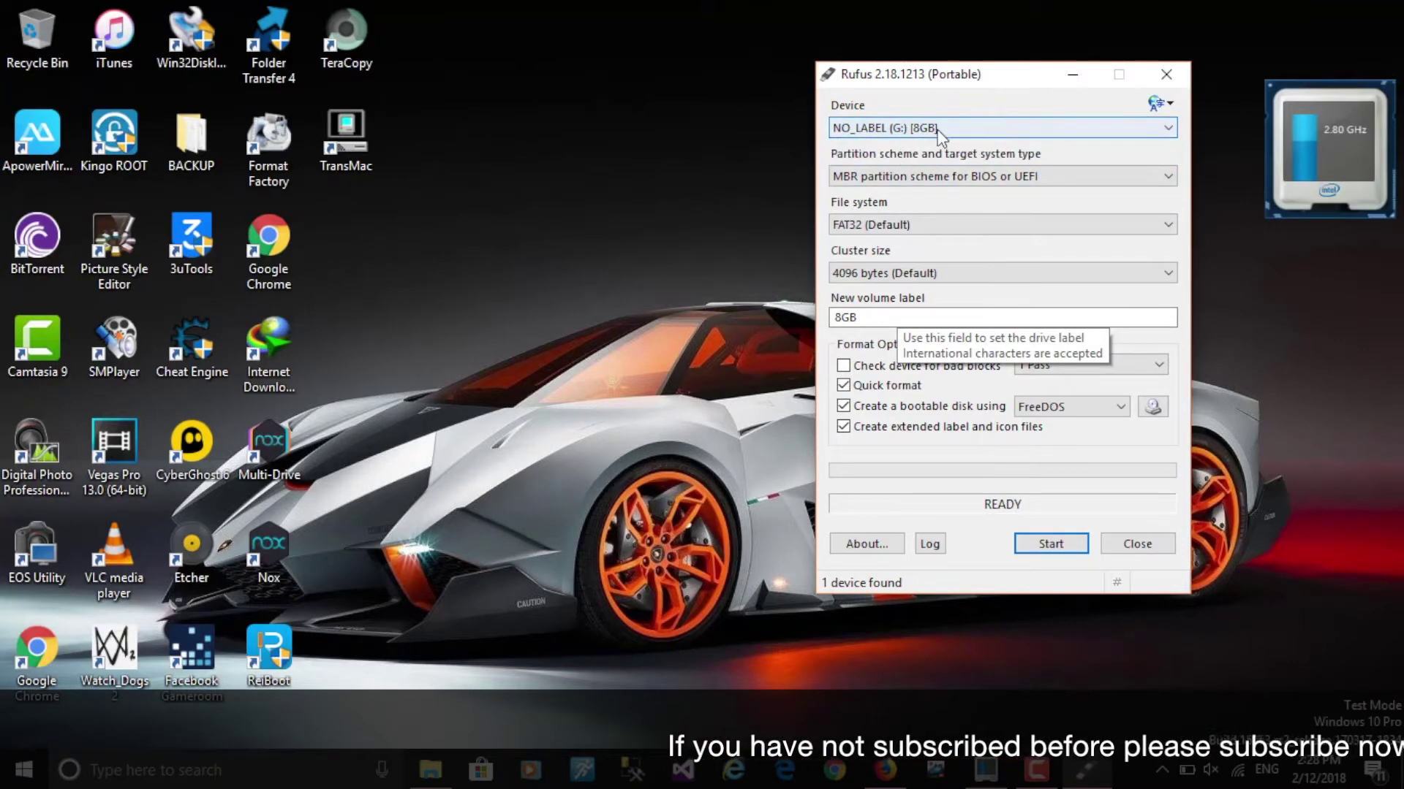
left_click(1032, 128)
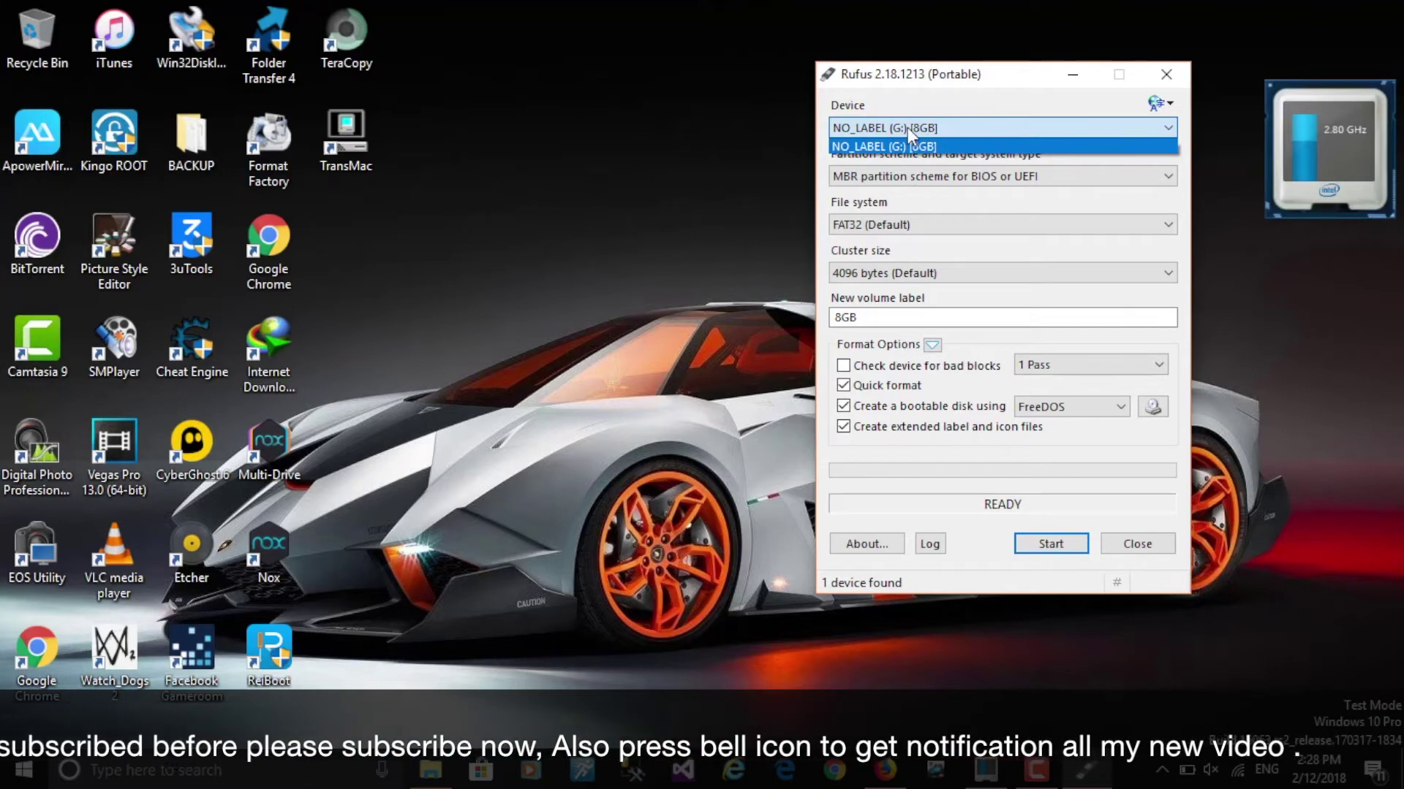
left_click(918, 173)
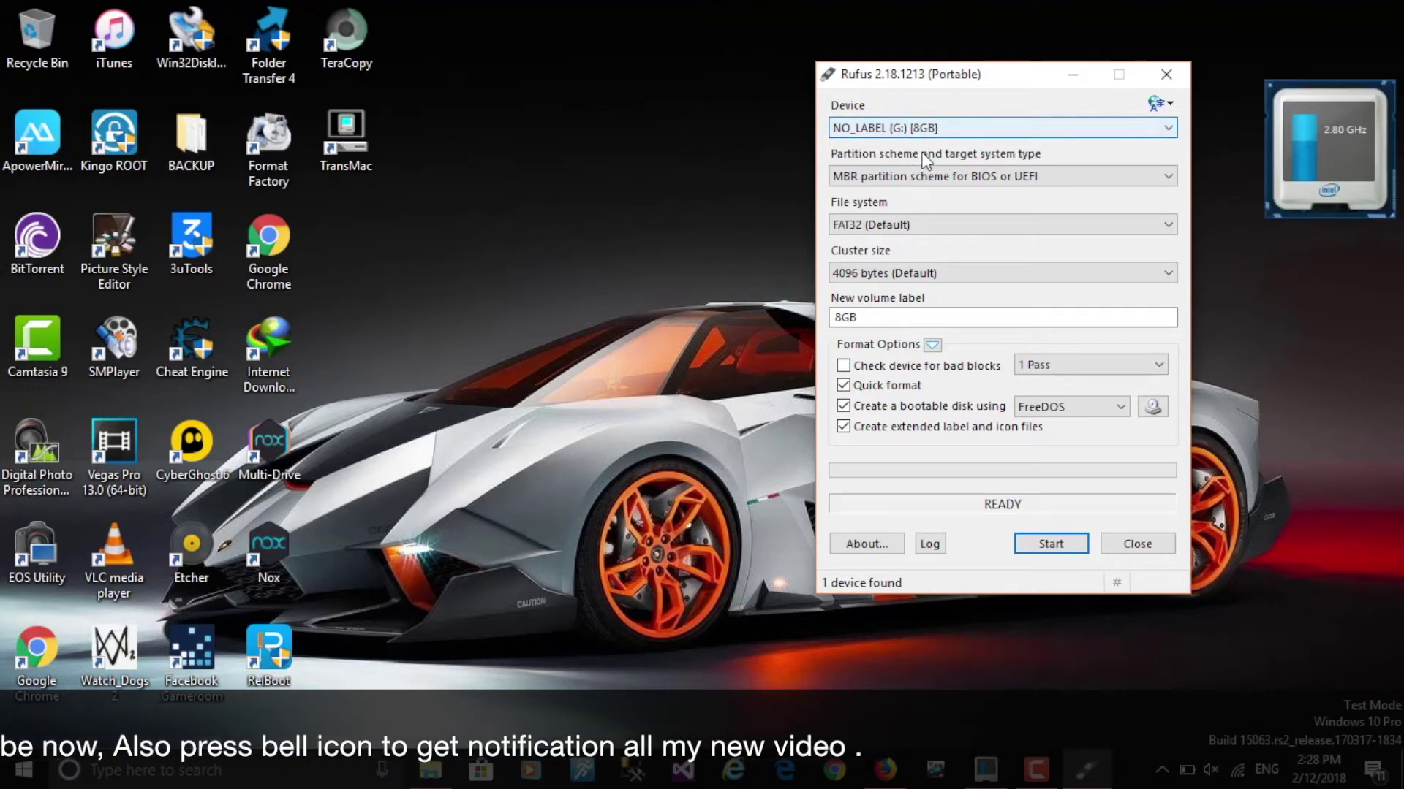
left_click(922, 133)
left_click(922, 142)
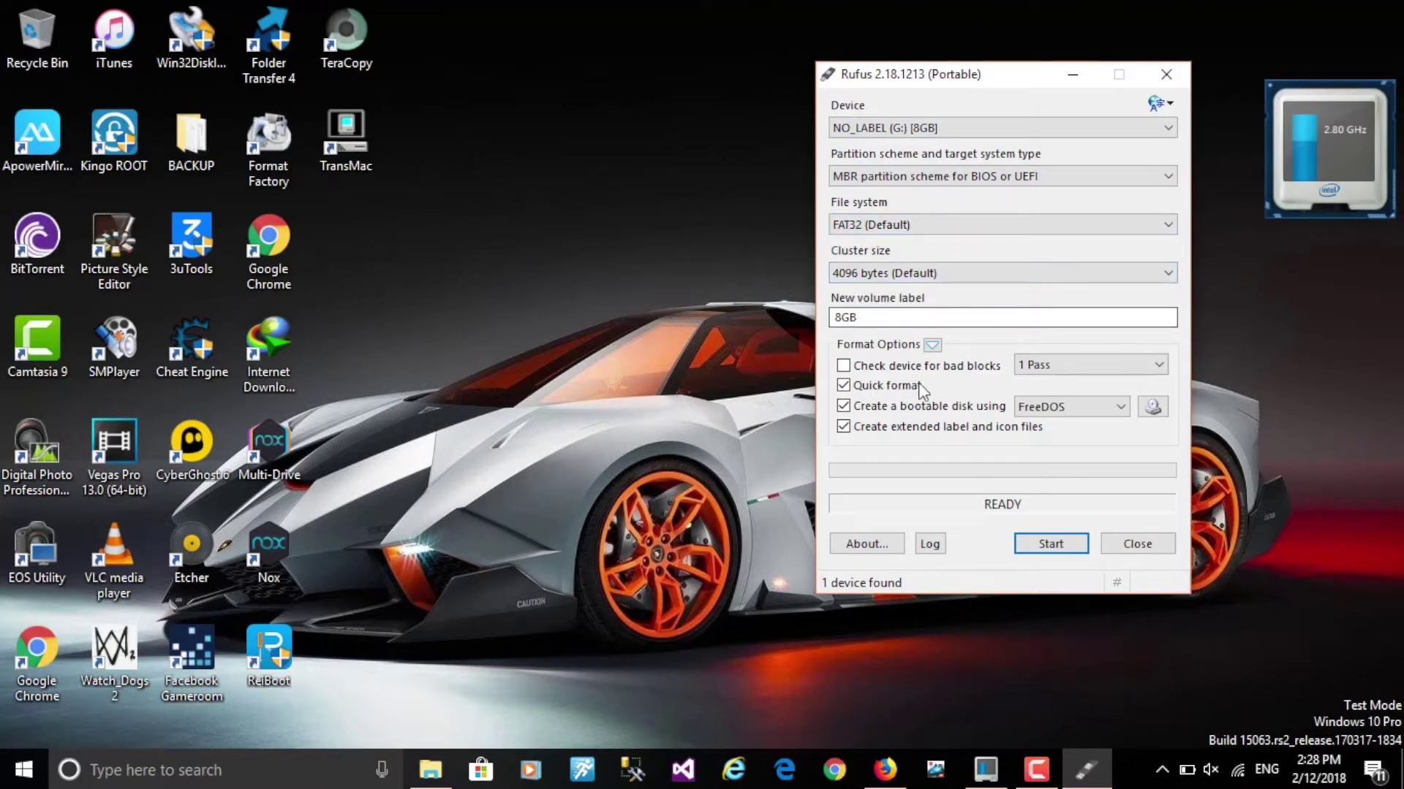
Set the new volume label to LiveBooT.
type("L")
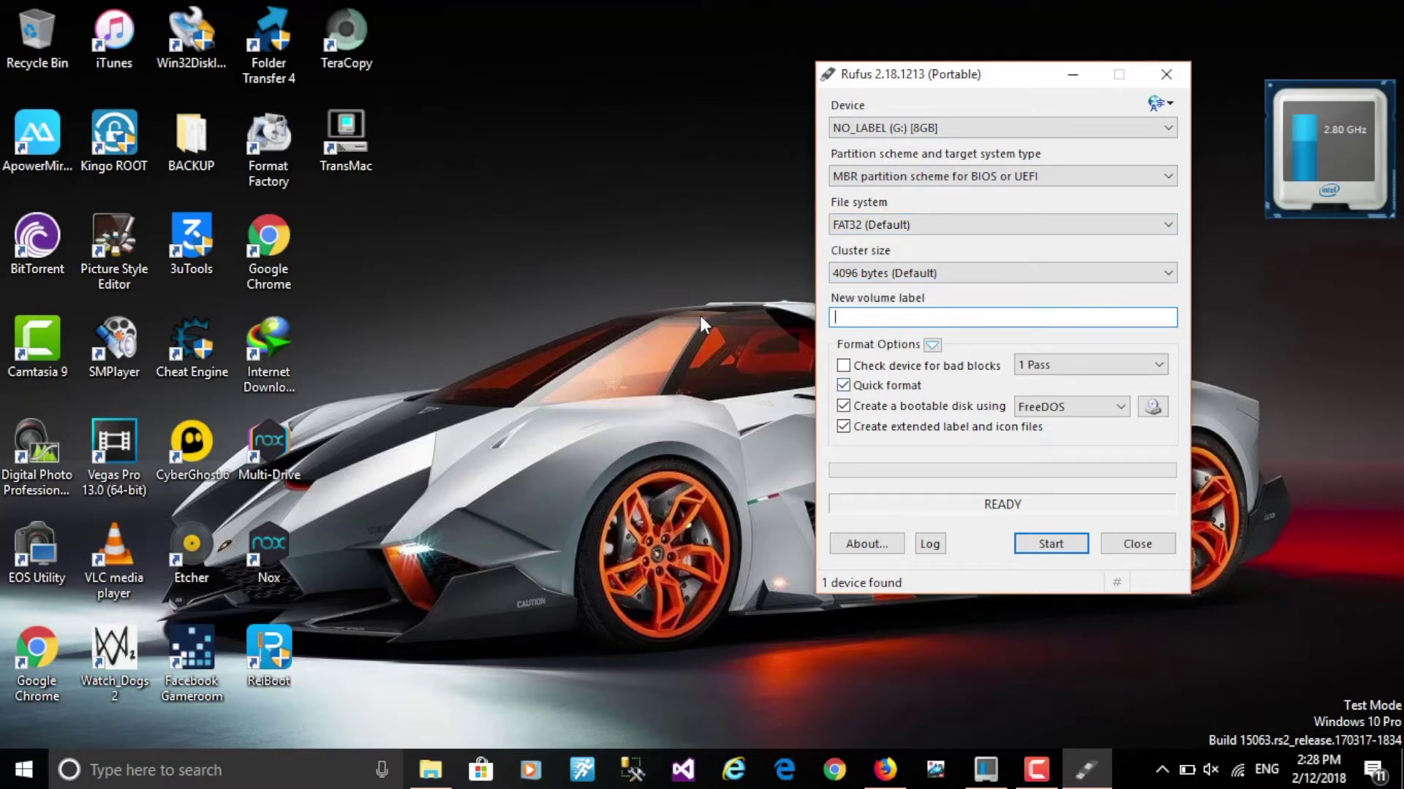
type("iveBooT")
Browse for the boot image and select kali-linux-2017.1-i386.iso in the OS\Kali Linux folder on Local Disk (D:).
left_click(1153, 407)
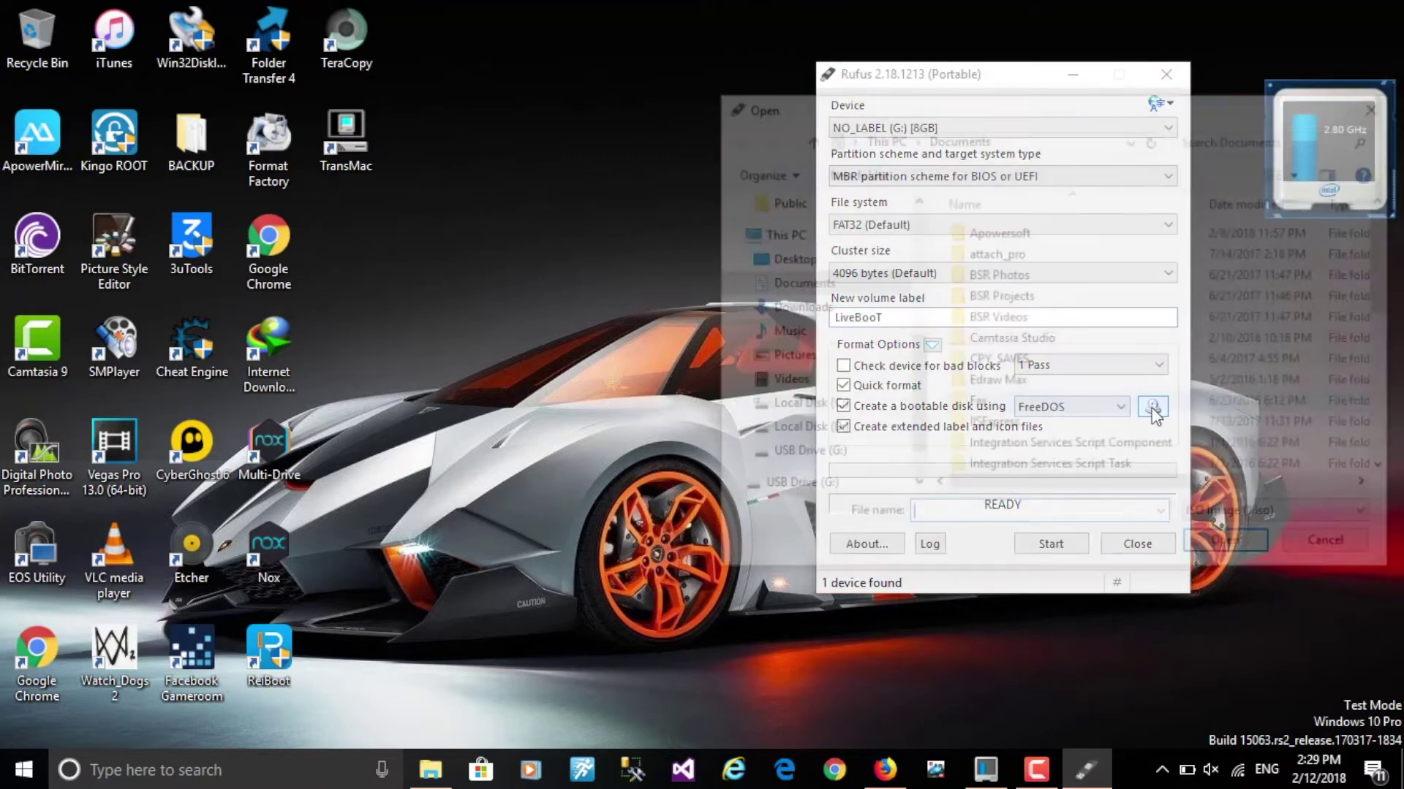
left_click_drag(989, 103, 667, 103)
scroll(672, 307, "down", 2)
scroll(675, 307, "up", 2)
left_click(468, 428)
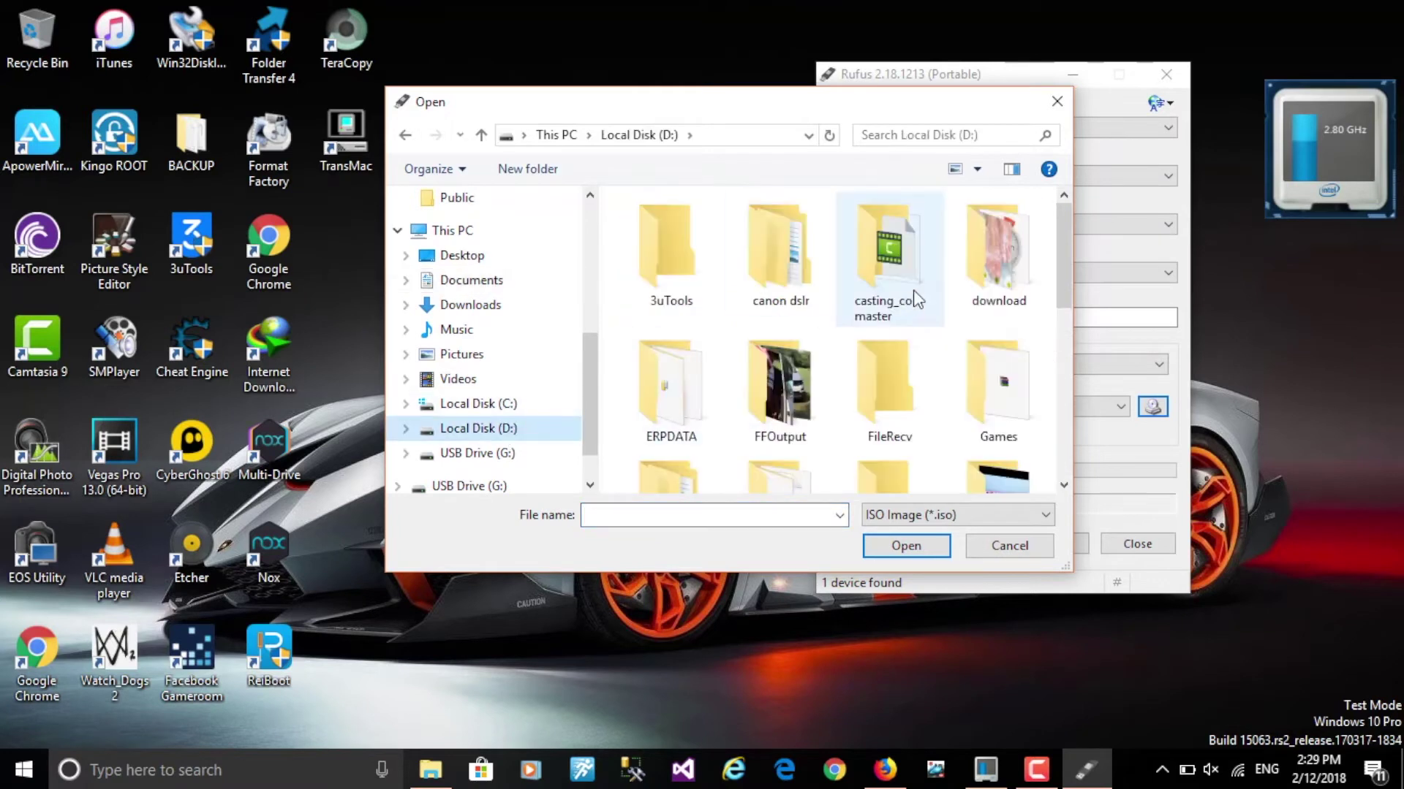
scroll(931, 386, "down", 1)
scroll(887, 373, "down", 2)
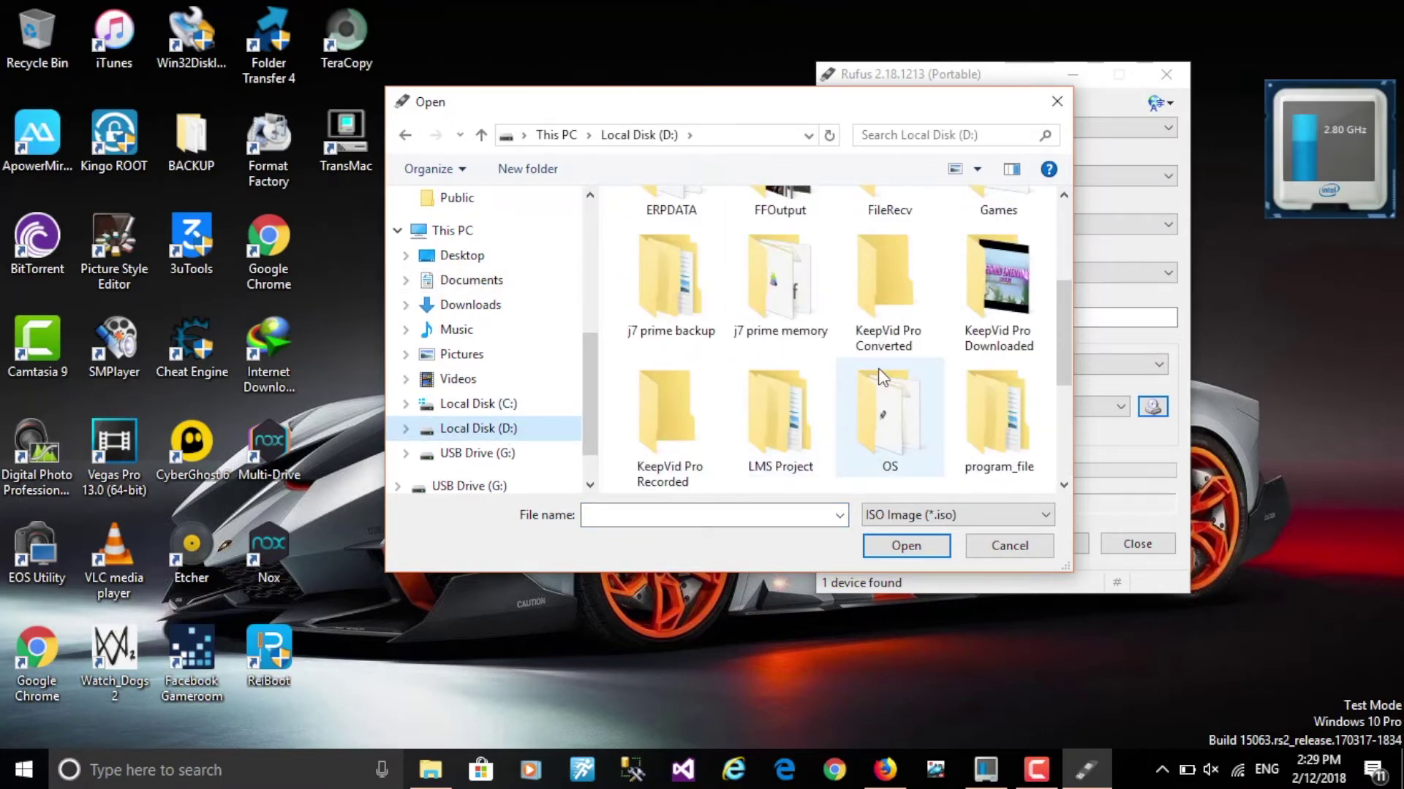
double_click(895, 384)
double_click(676, 237)
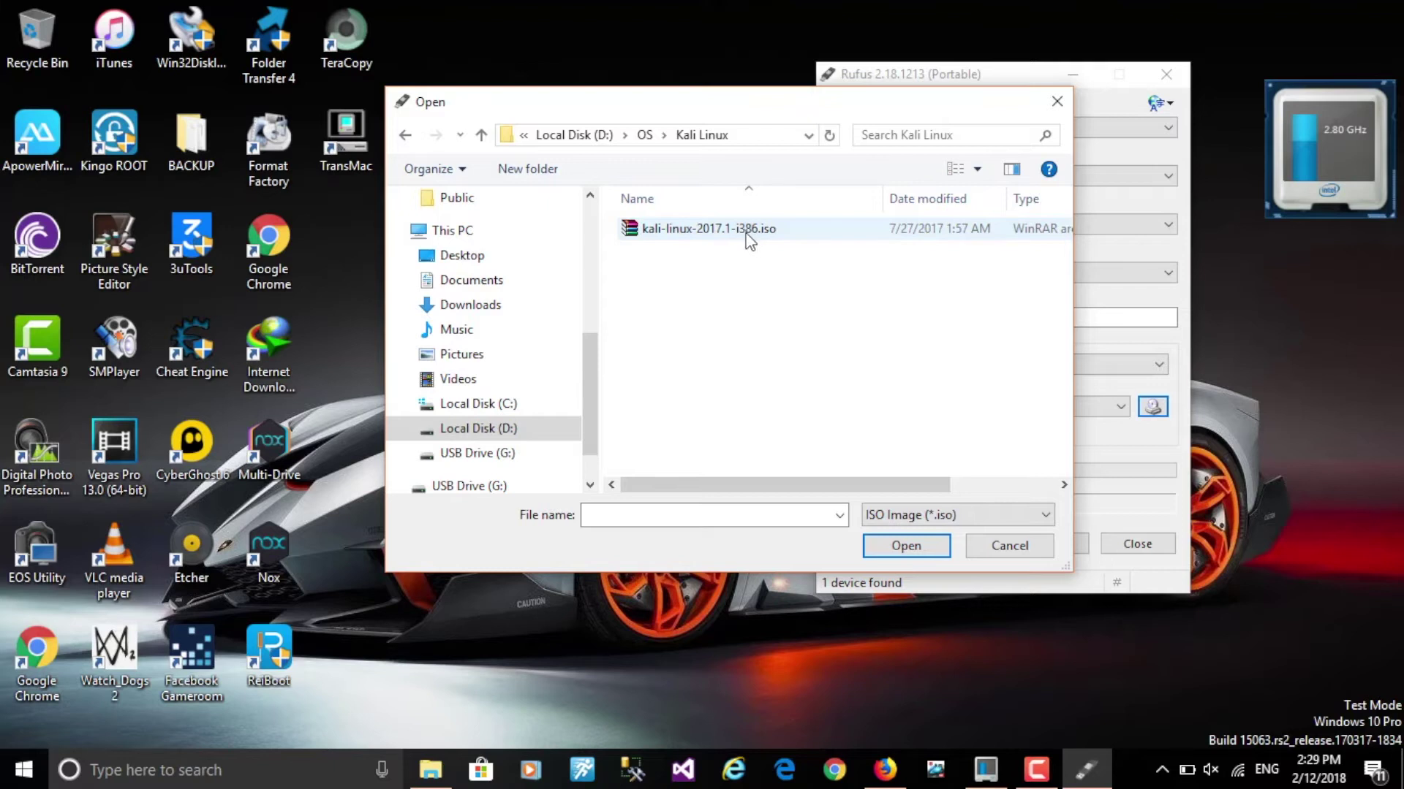
left_click(718, 234)
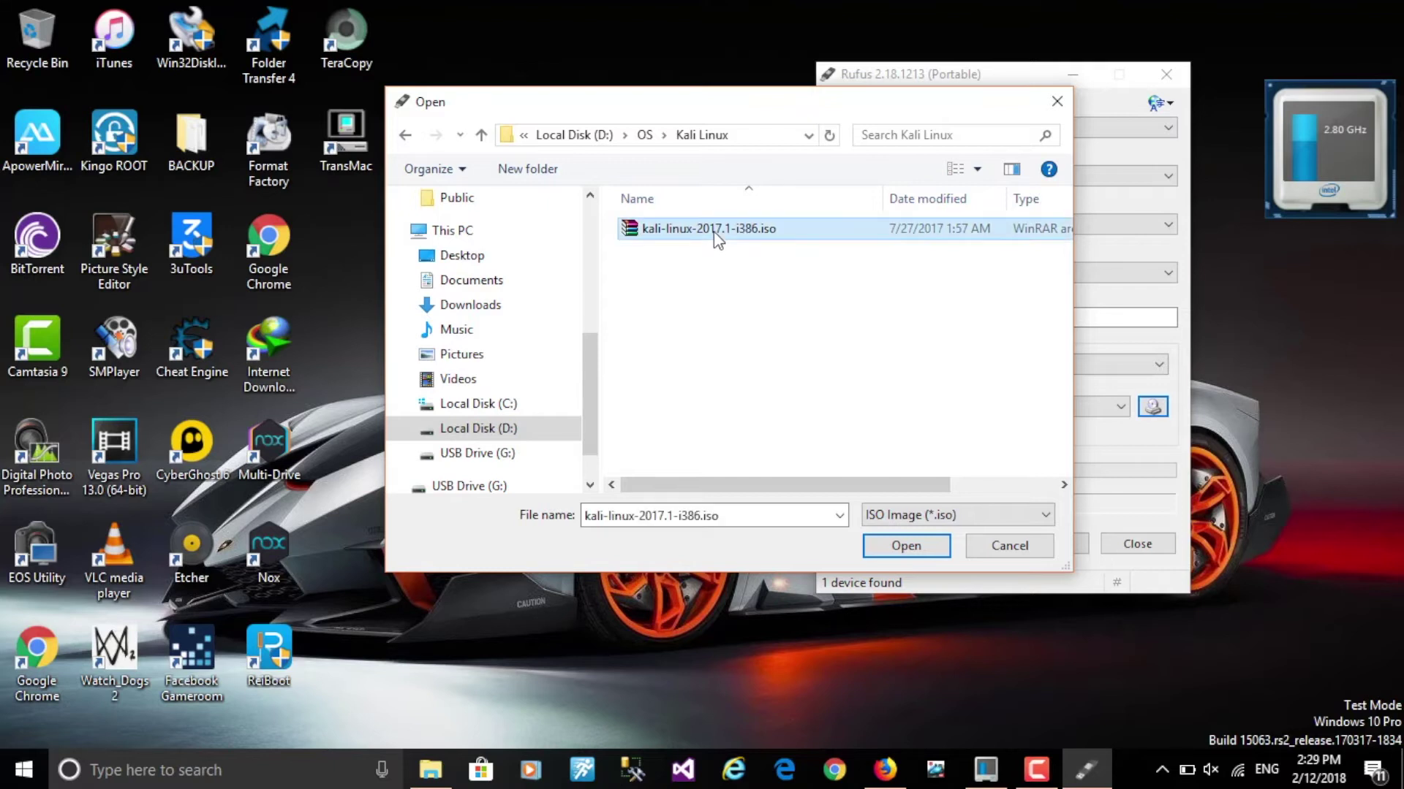
left_click(718, 307)
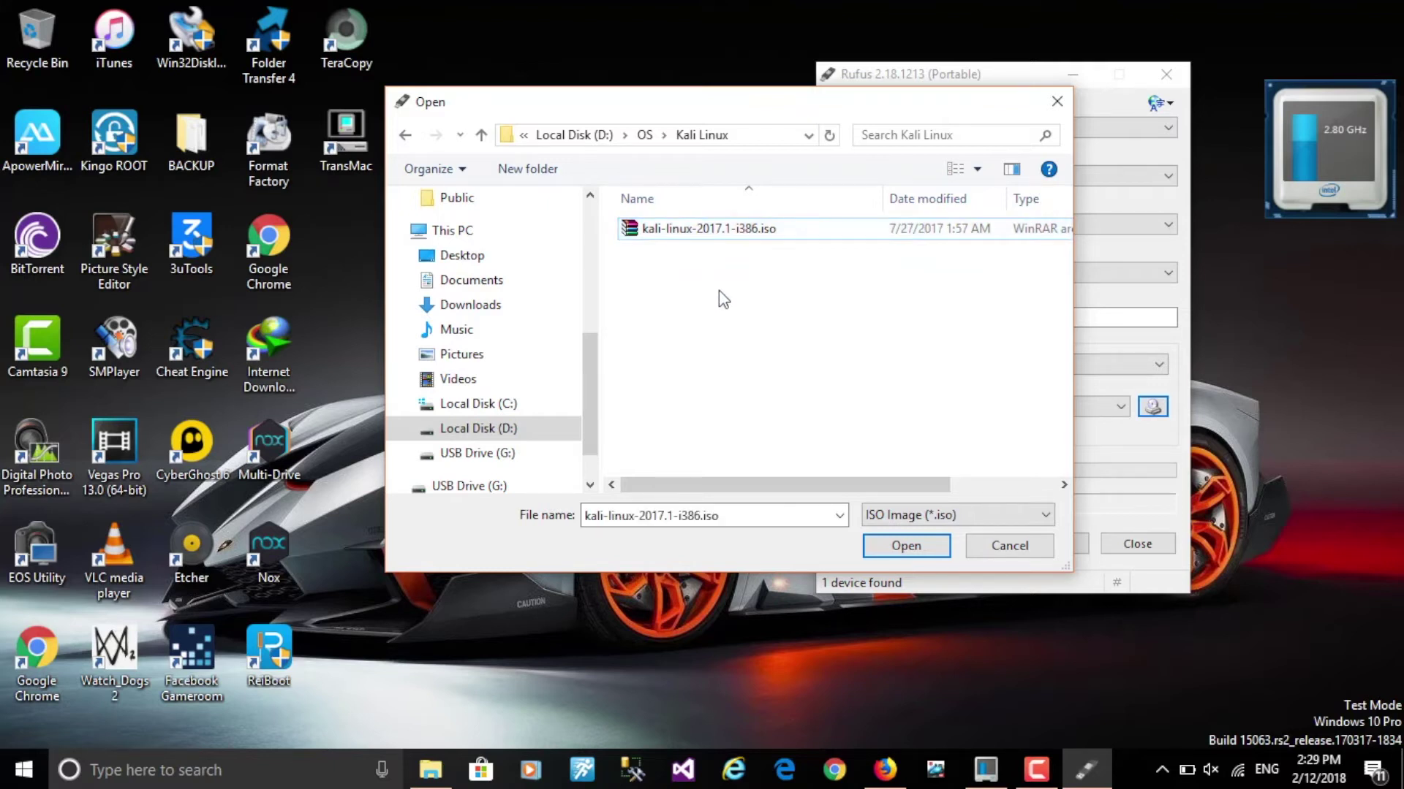
left_click(733, 233)
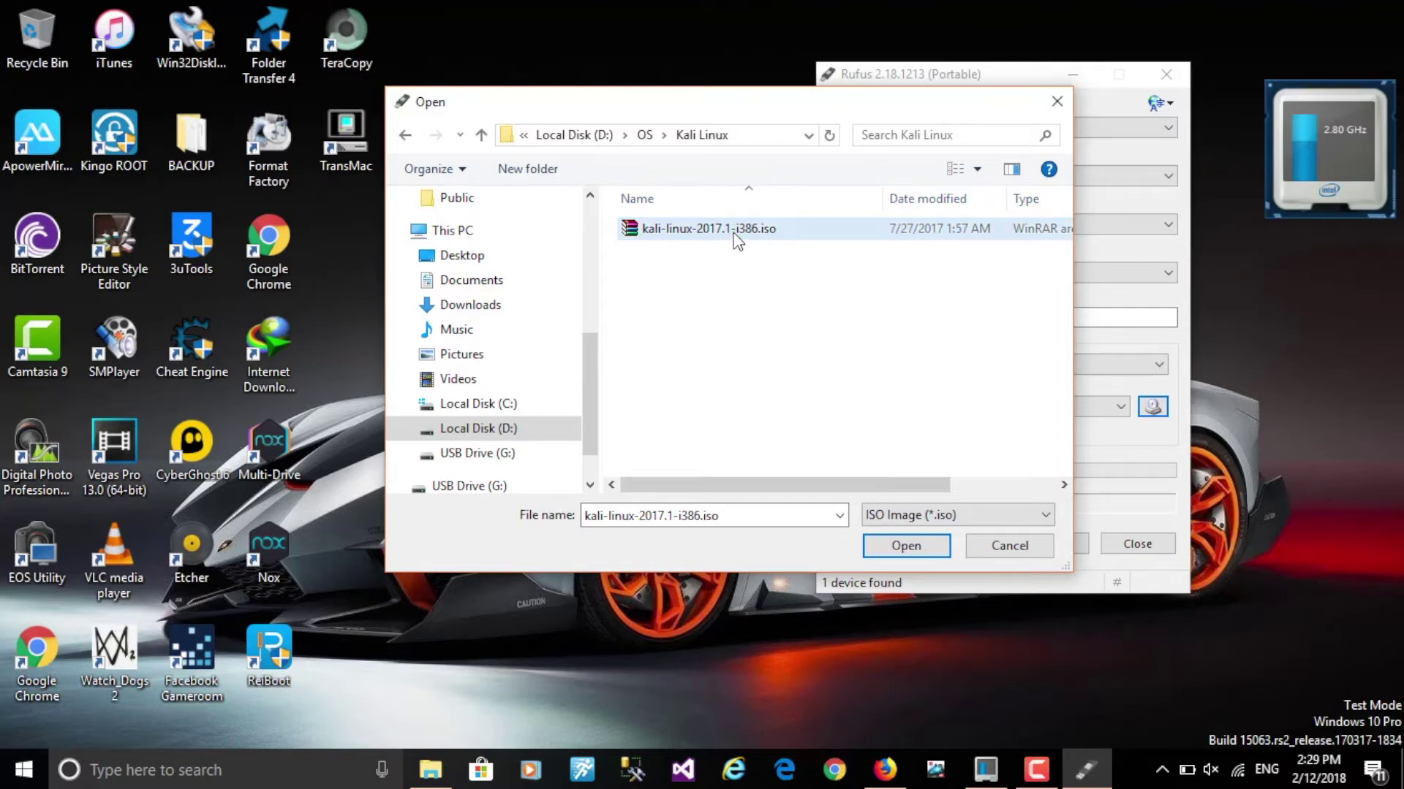
Check whether the computer is 32-bit or 64-bit in the Windows system properties.
left_click(23, 770)
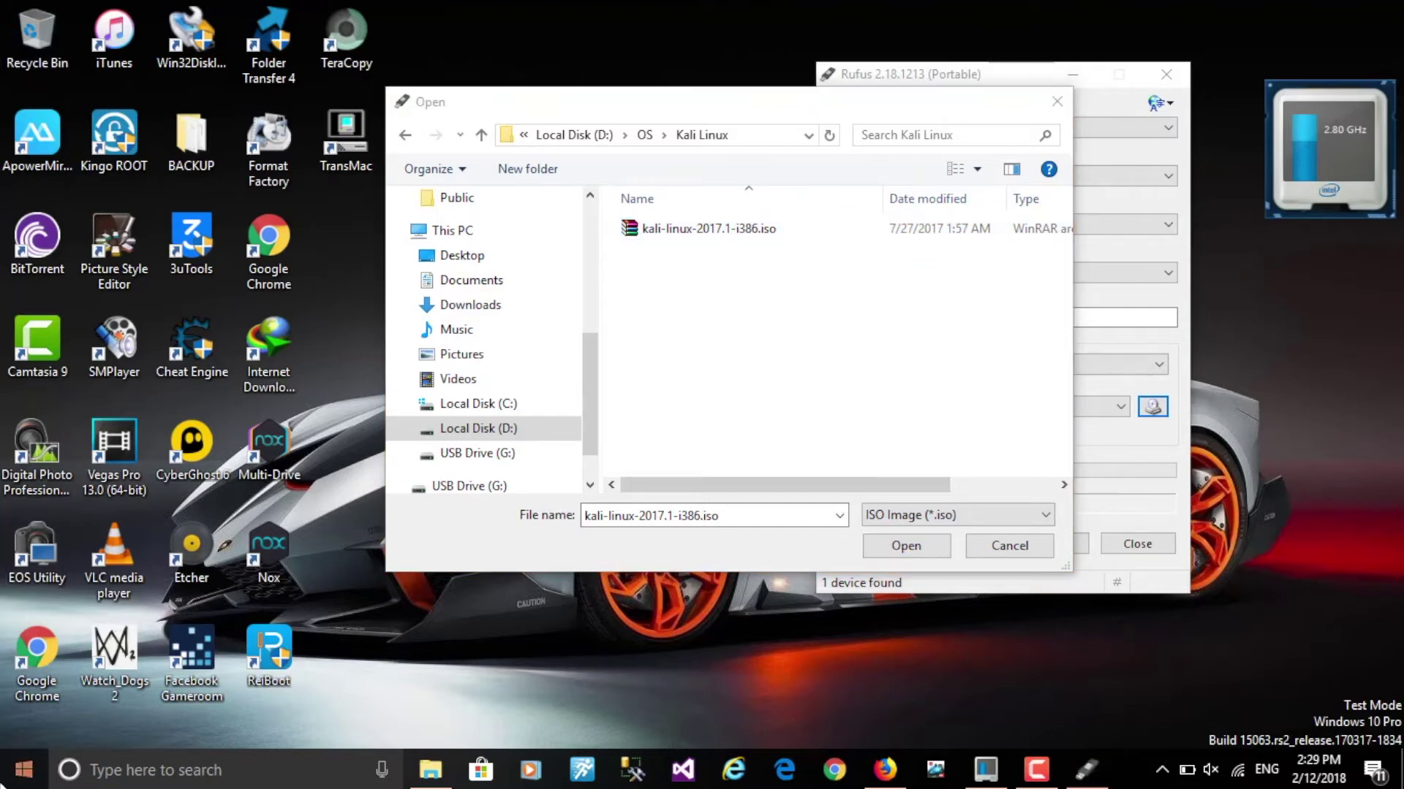
right_click(462, 446)
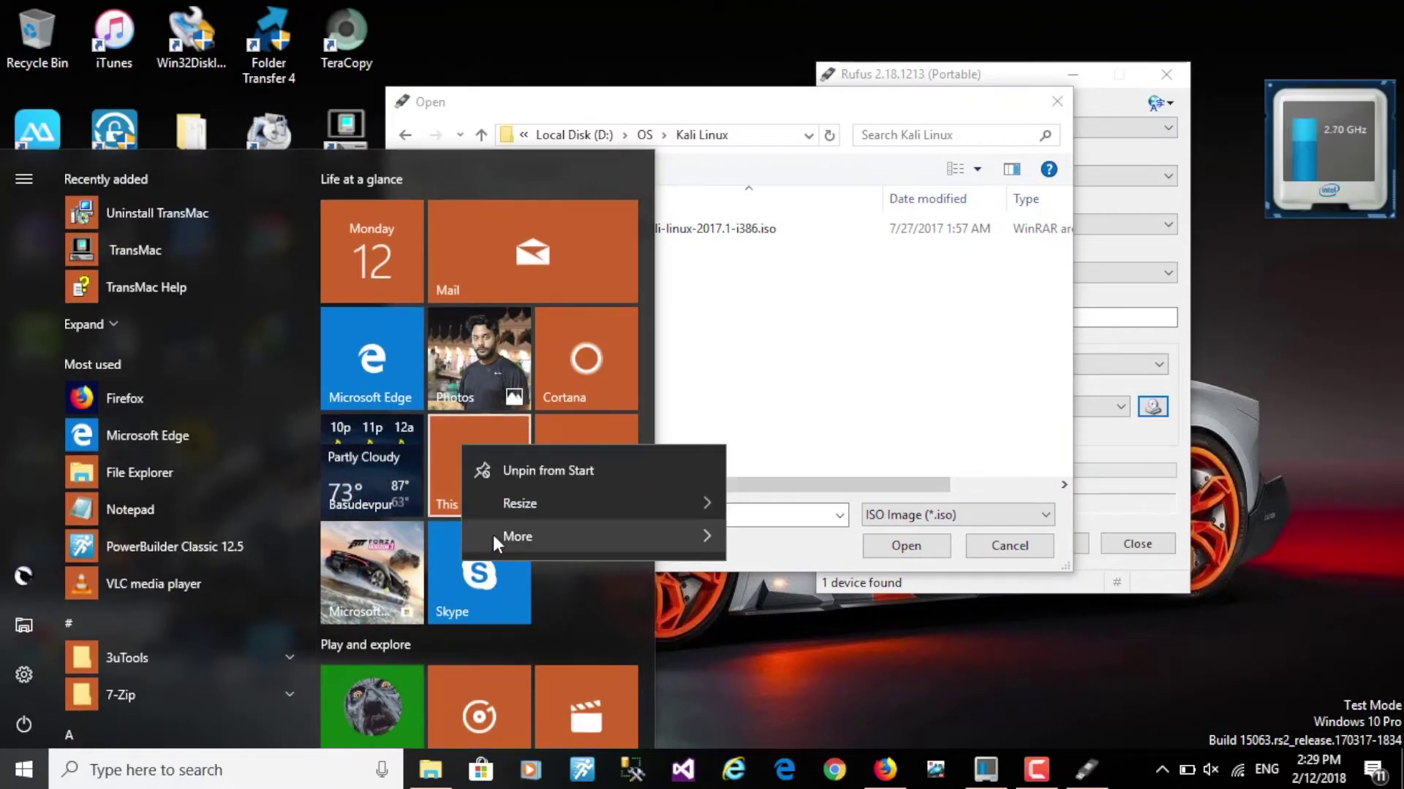
left_click(444, 436)
right_click(740, 655)
left_click(801, 636)
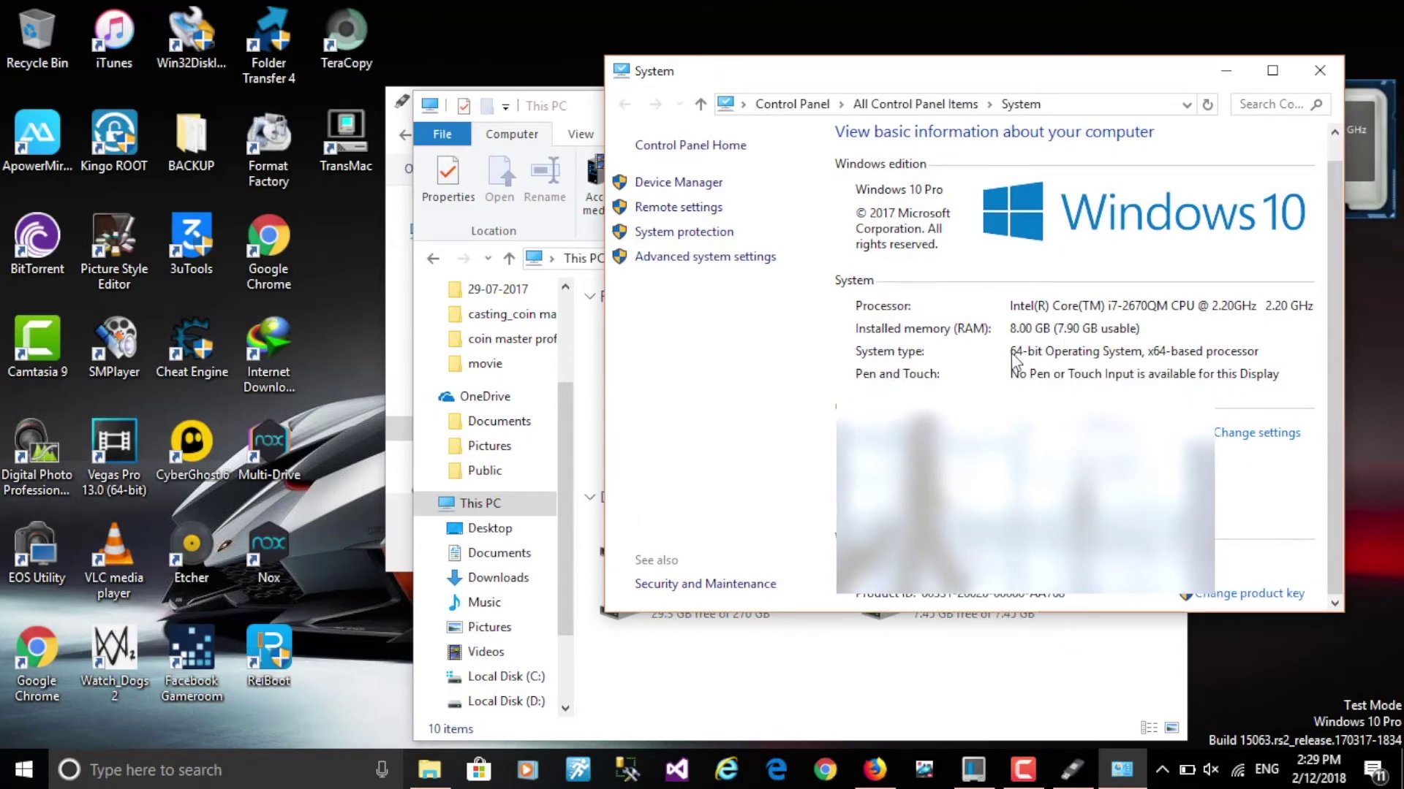
left_click(1320, 70)
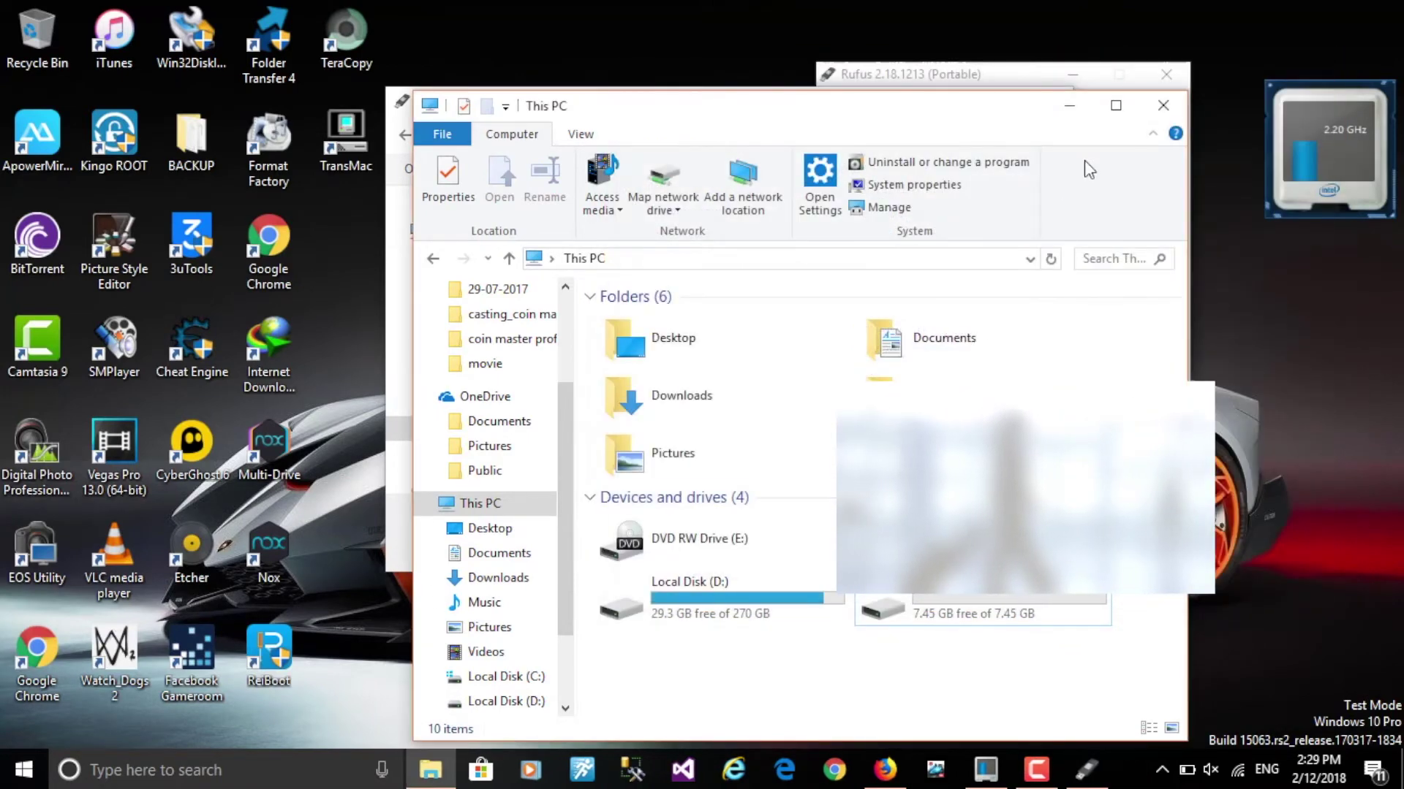
left_click(1162, 104)
Load kali-linux-2017.1-i386.iso as the boot image for the USB drive in Rufus.
left_click_drag(658, 100, 494, 85)
double_click(538, 215)
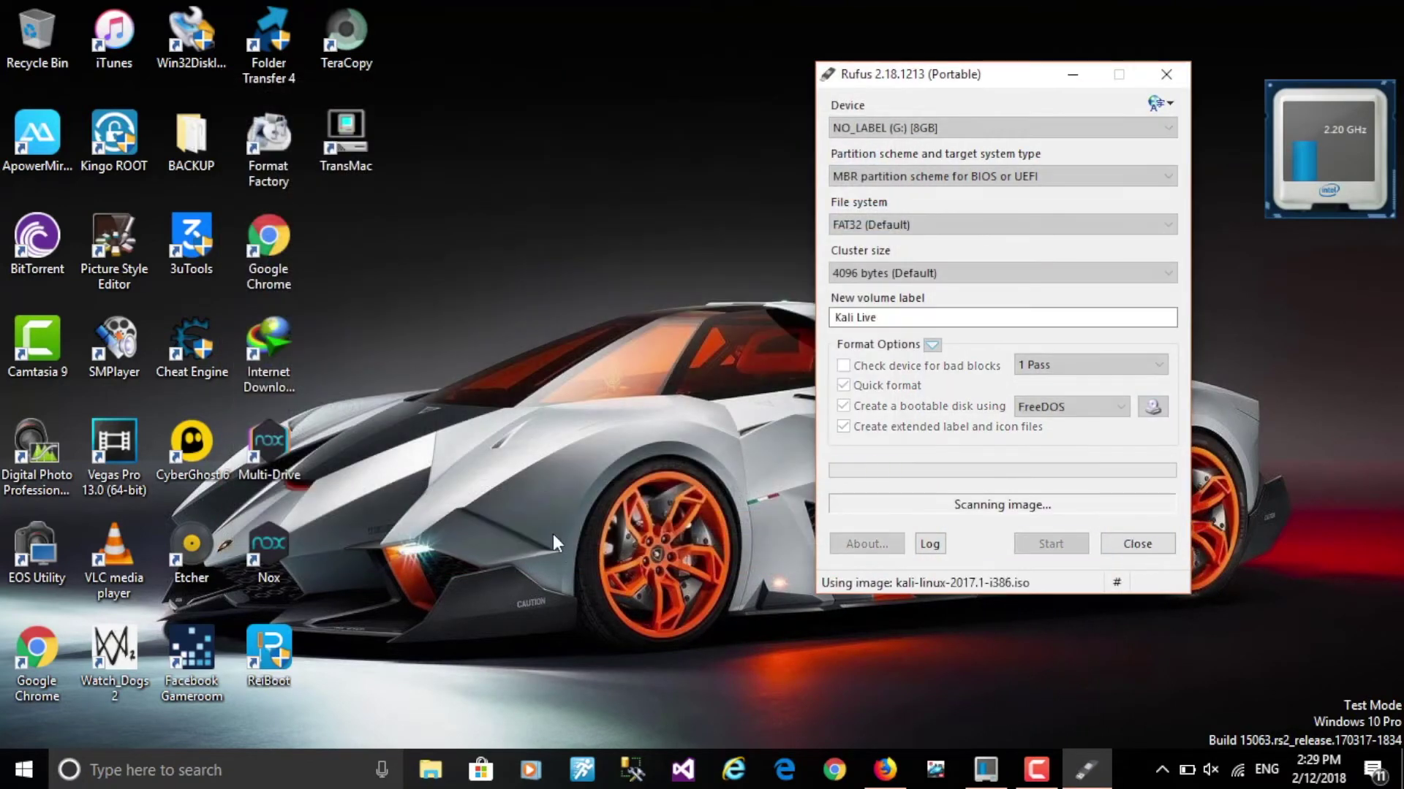
left_click_drag(1025, 76, 799, 51)
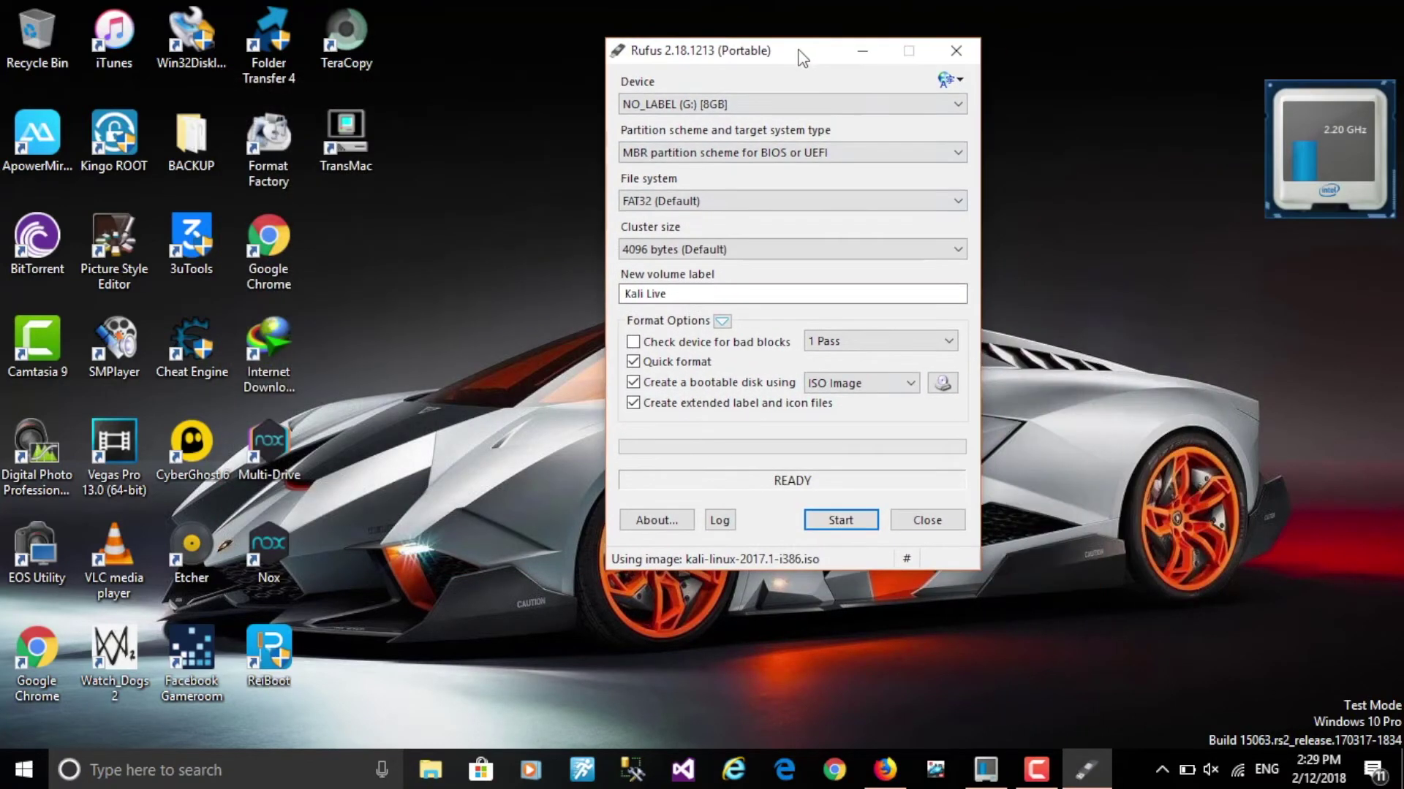
Start writing the USB drive in ISO Image mode, accepting the Syslinux file download and the erasure of the drive's data.
left_click(833, 525)
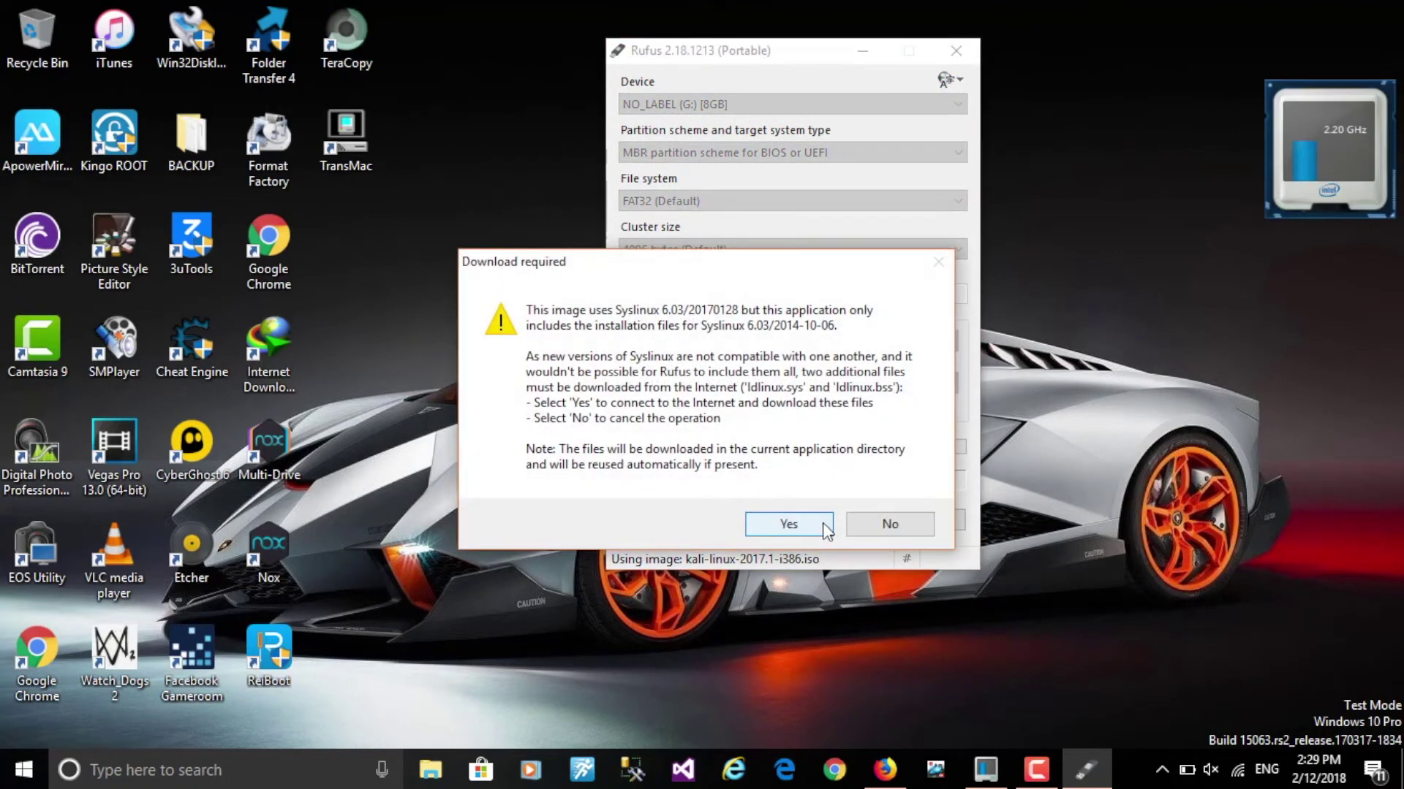
left_click(789, 525)
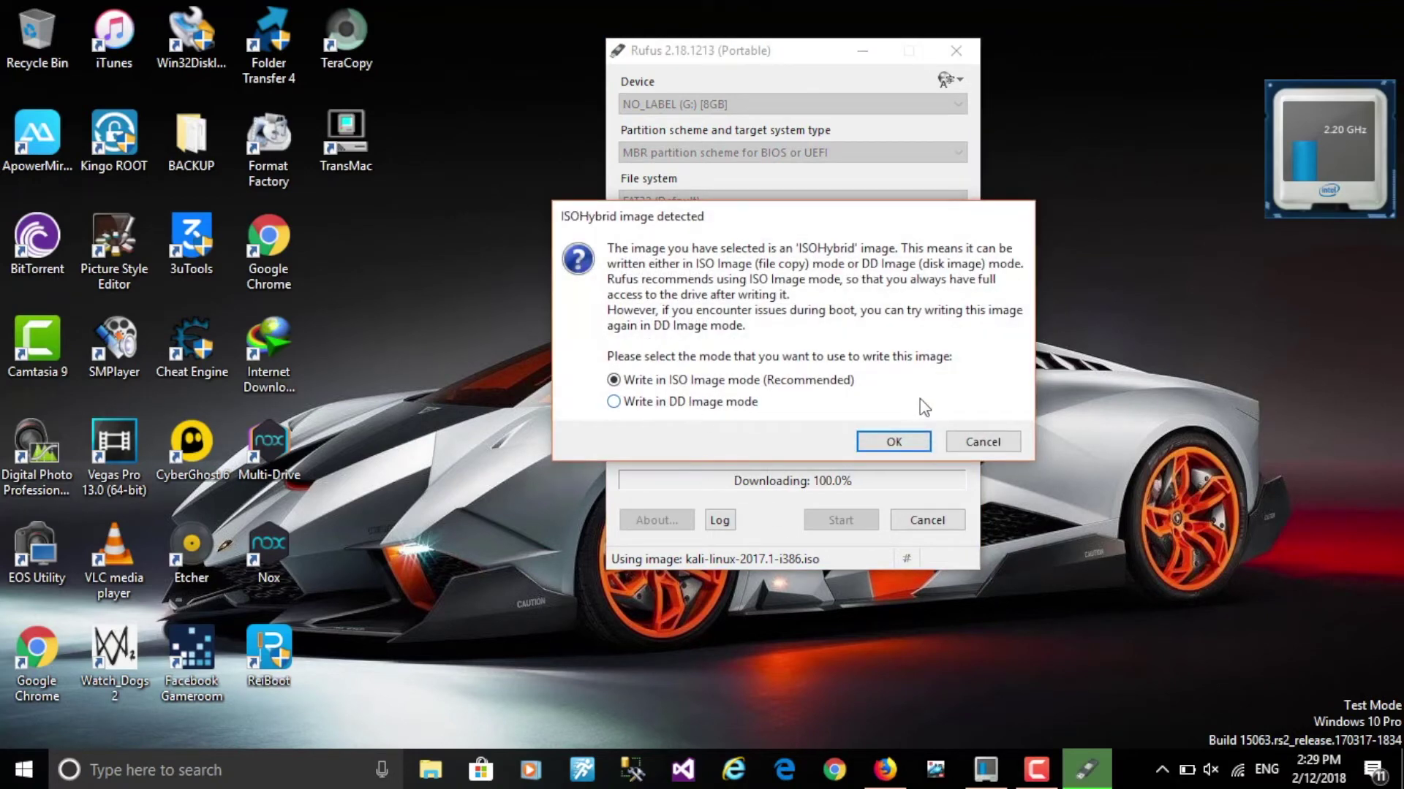
left_click(907, 439)
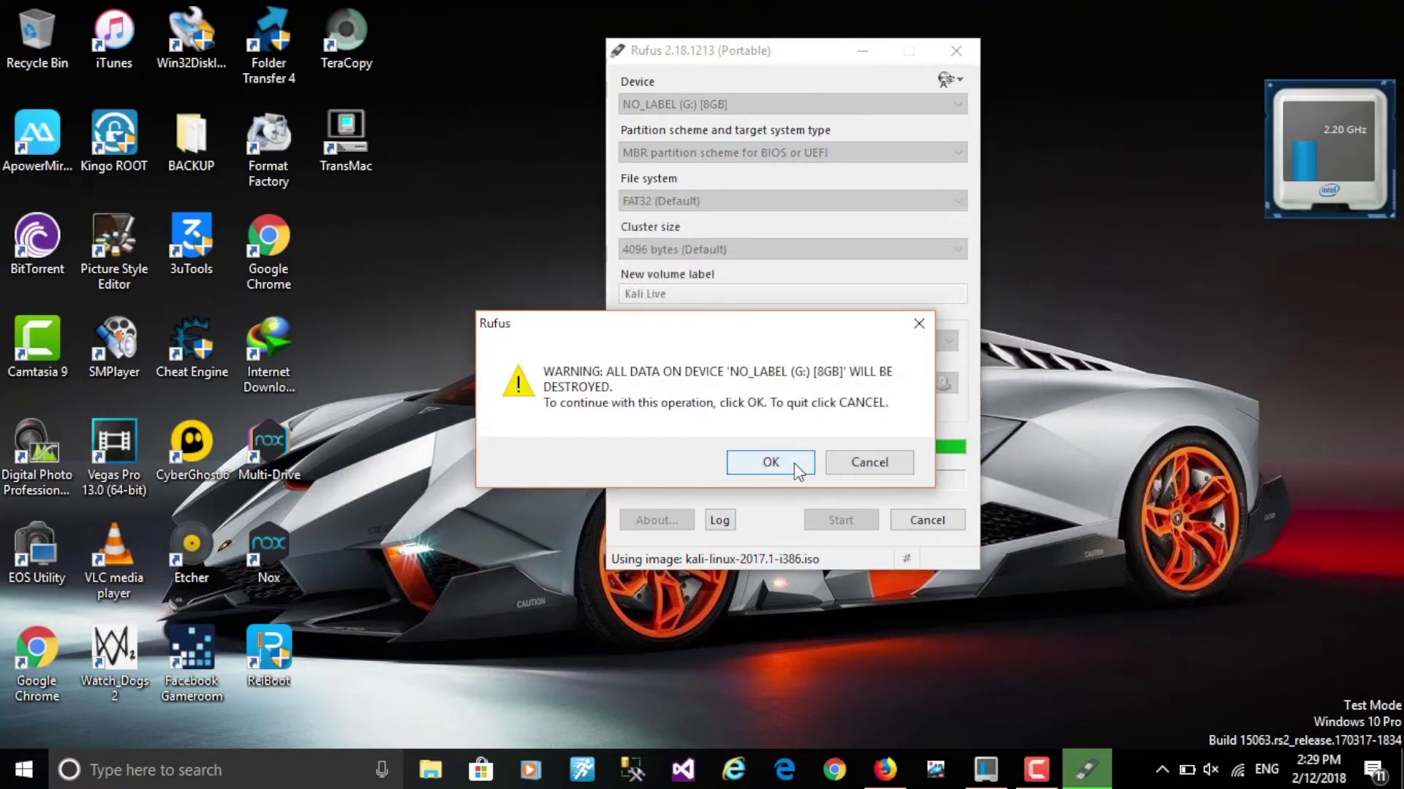
left_click(793, 462)
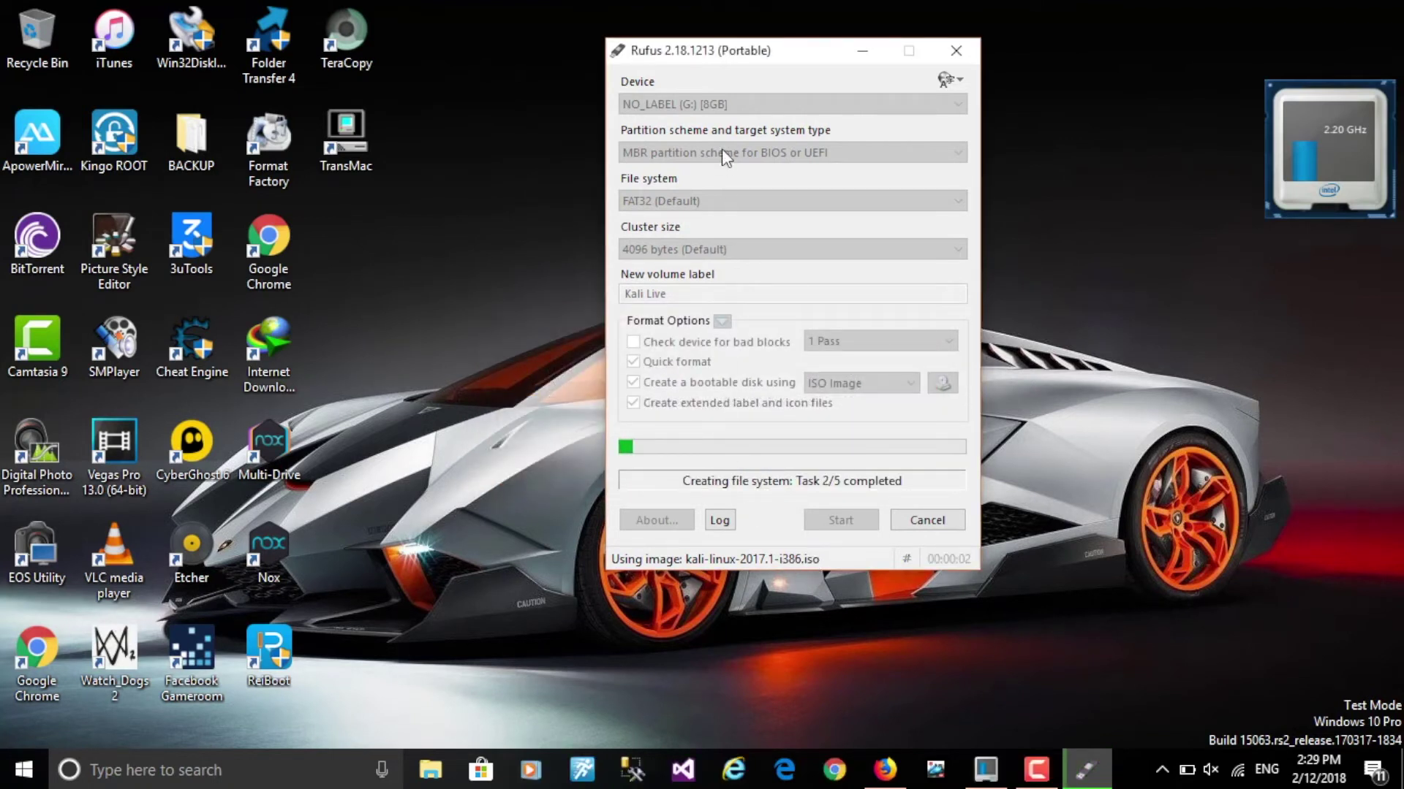
left_click_drag(734, 52, 710, 46)
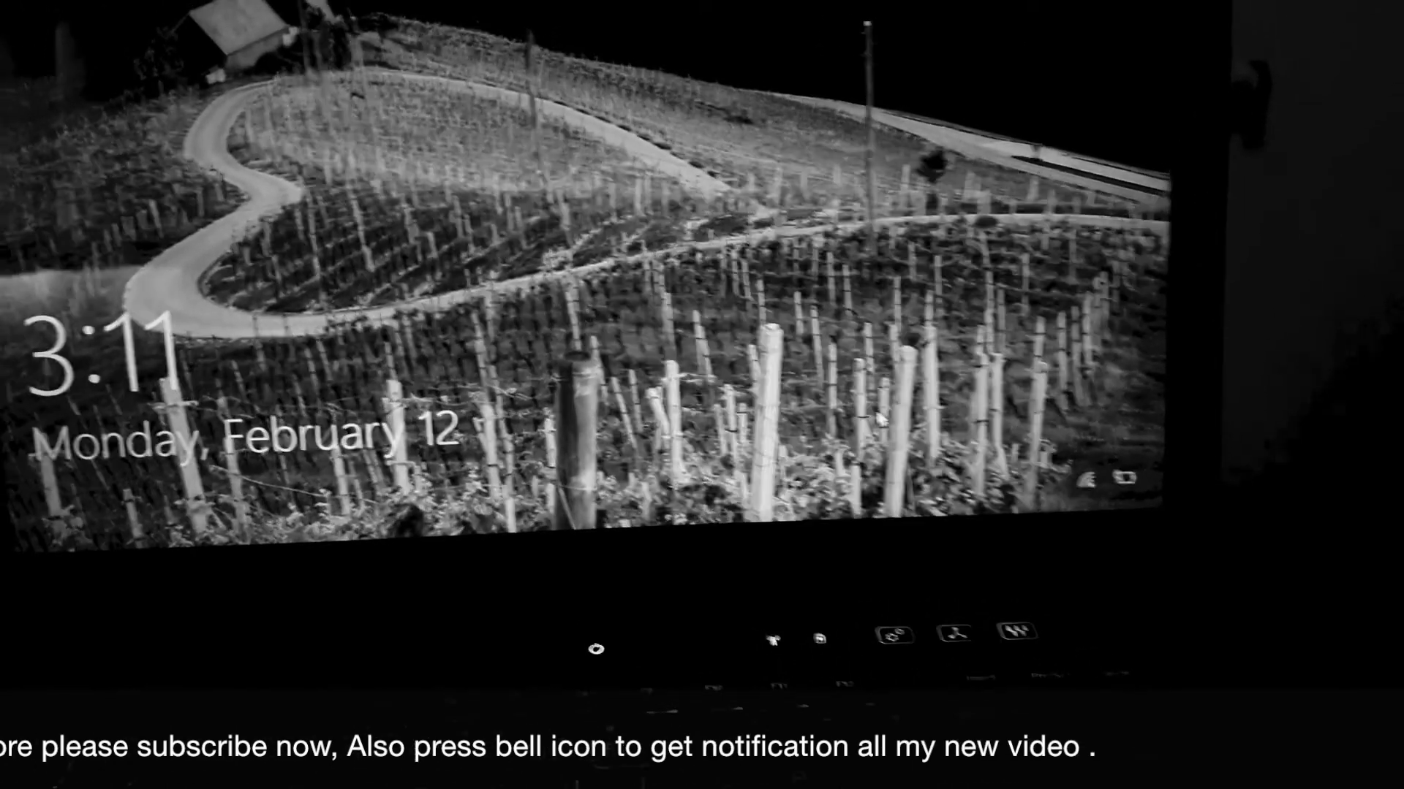
Restart the computer from the Windows sign-in screen.
left_click(881, 419)
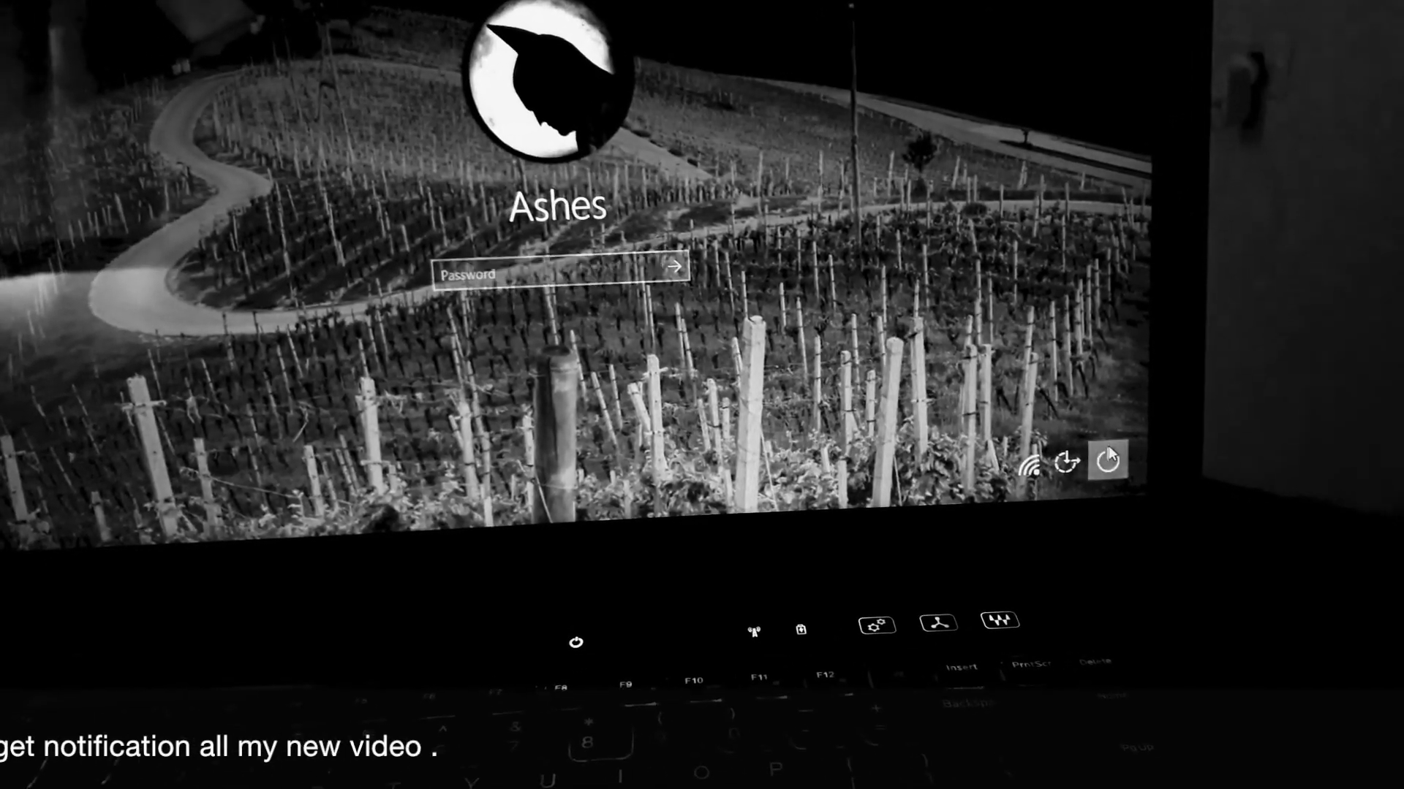
left_click(1087, 449)
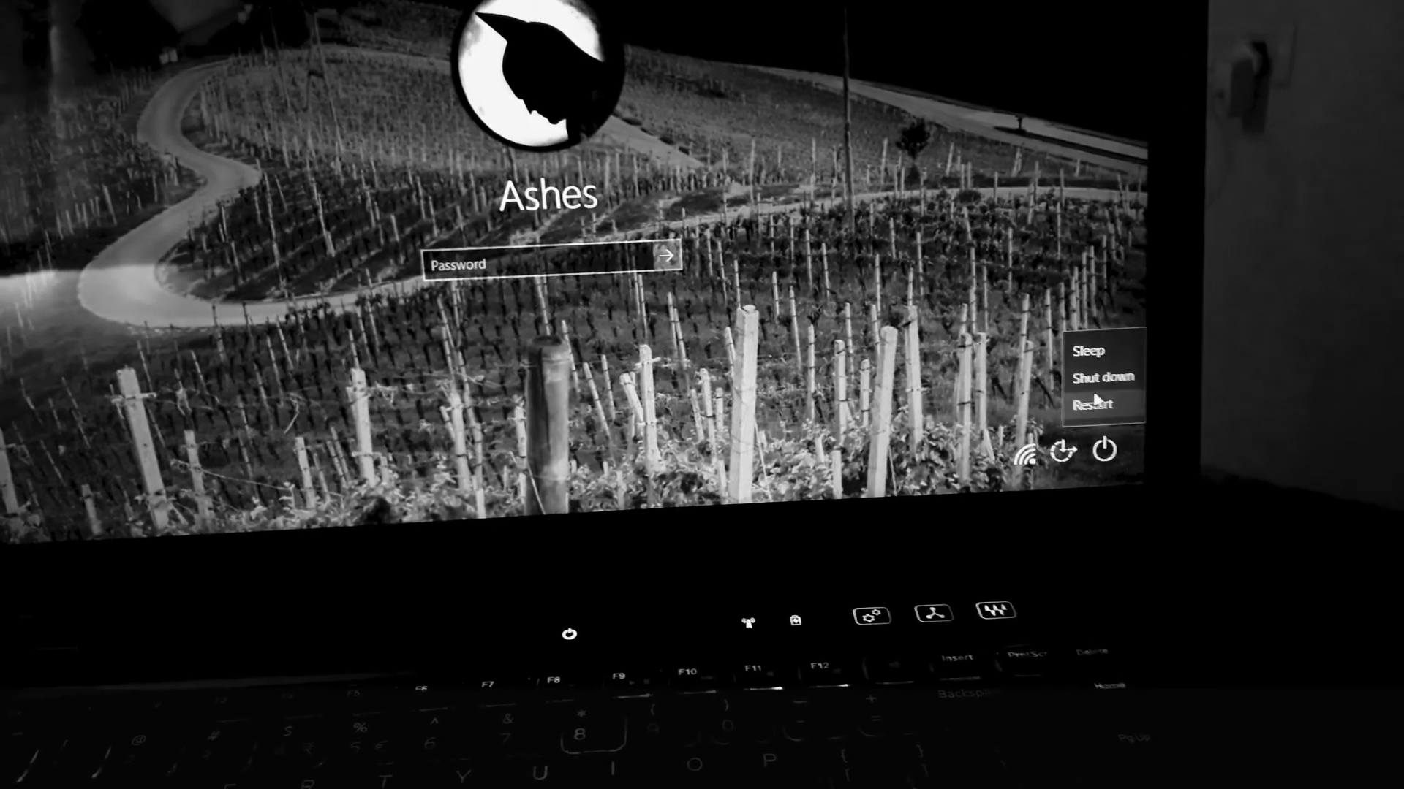
left_click(1089, 412)
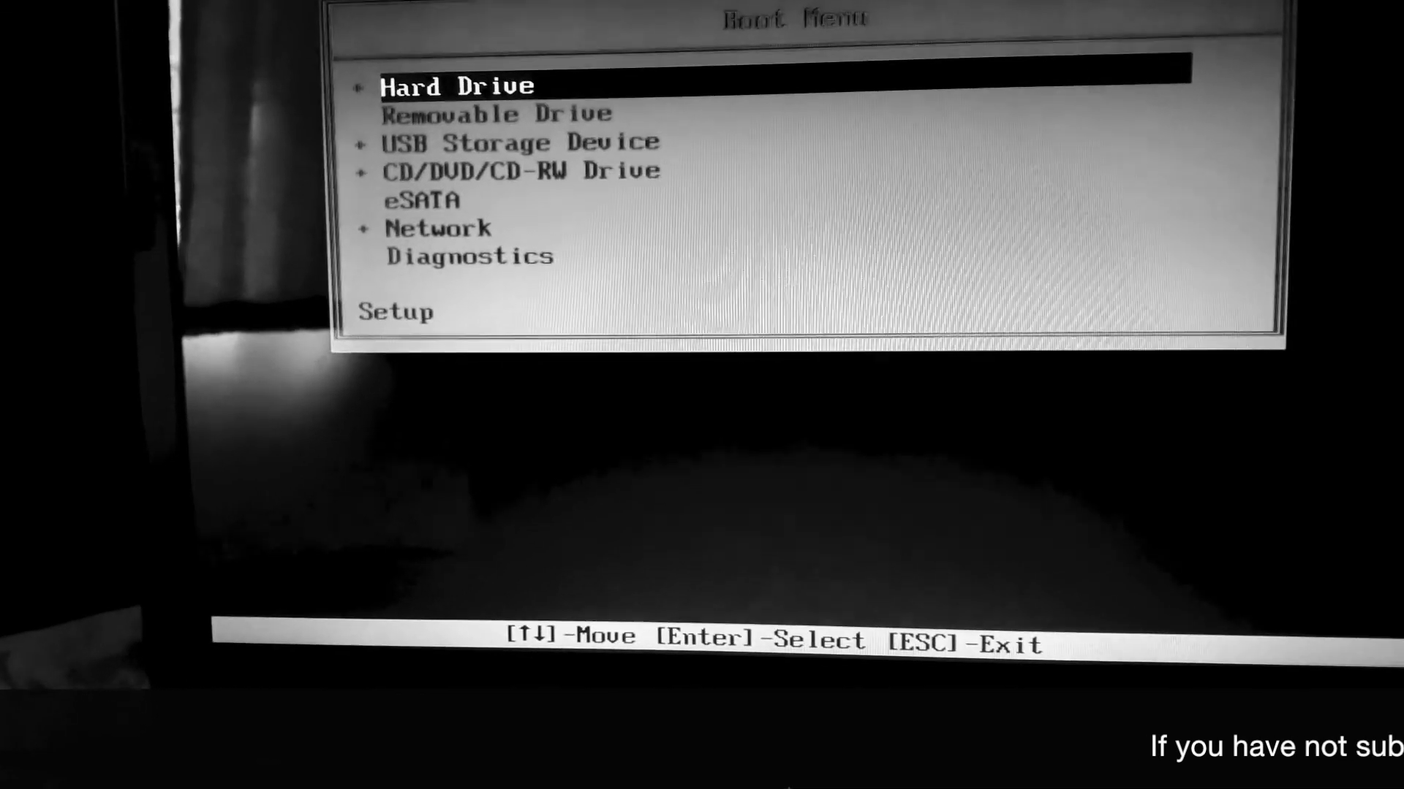
Choose USB Storage Device as the boot source in the computer's Boot Menu.
key("Down")
key("Down")
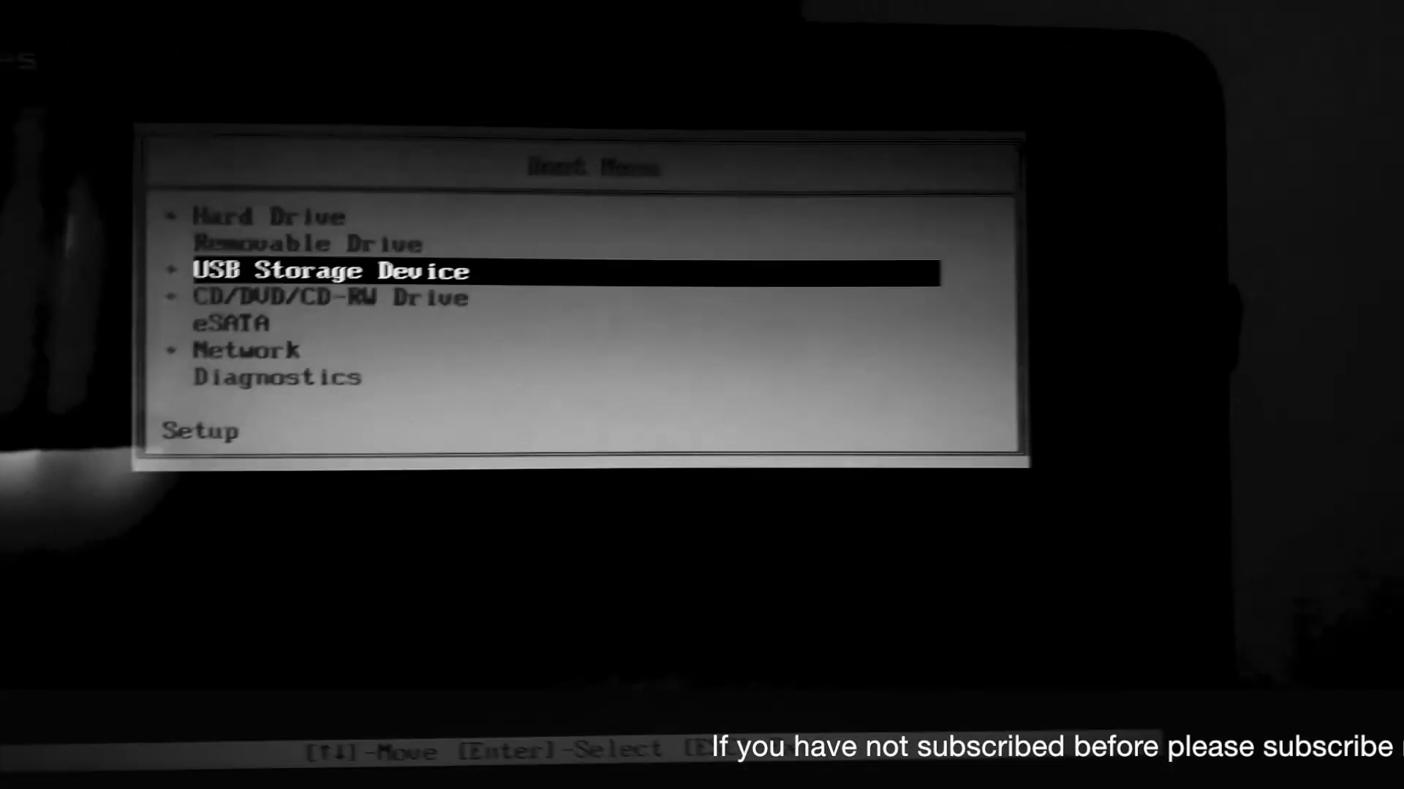